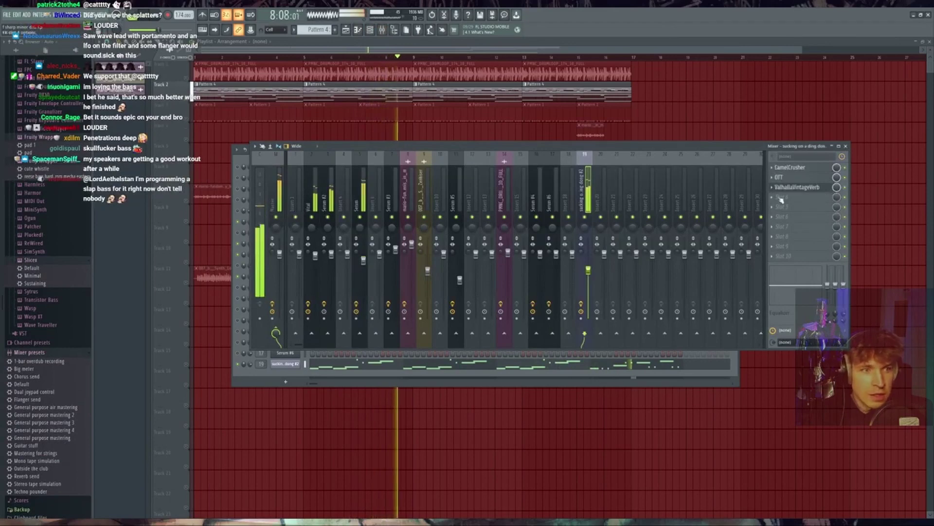
Add Fruity parametric EQ 2 to slot 4 of insert 19 and adjust its curve, and toggle the OTT effect.
left_click(617, 496)
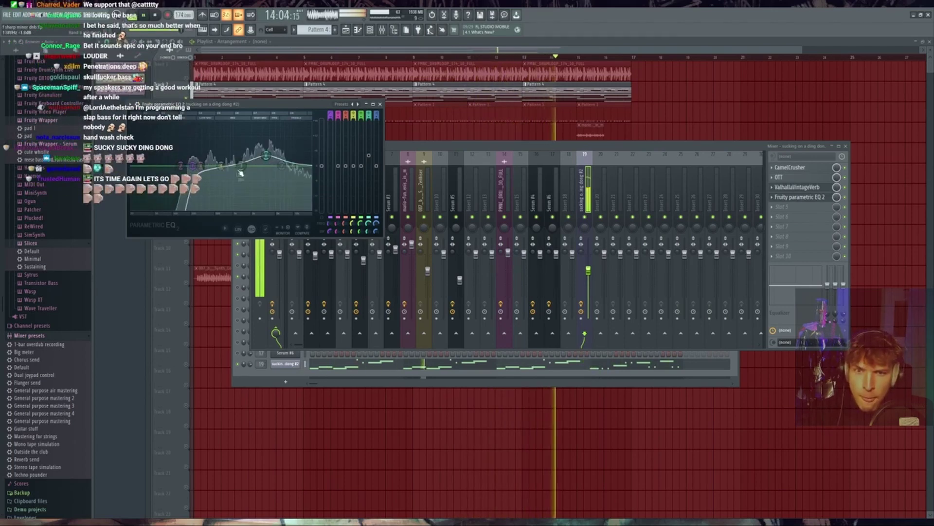
left_click_drag(240, 169, 239, 175)
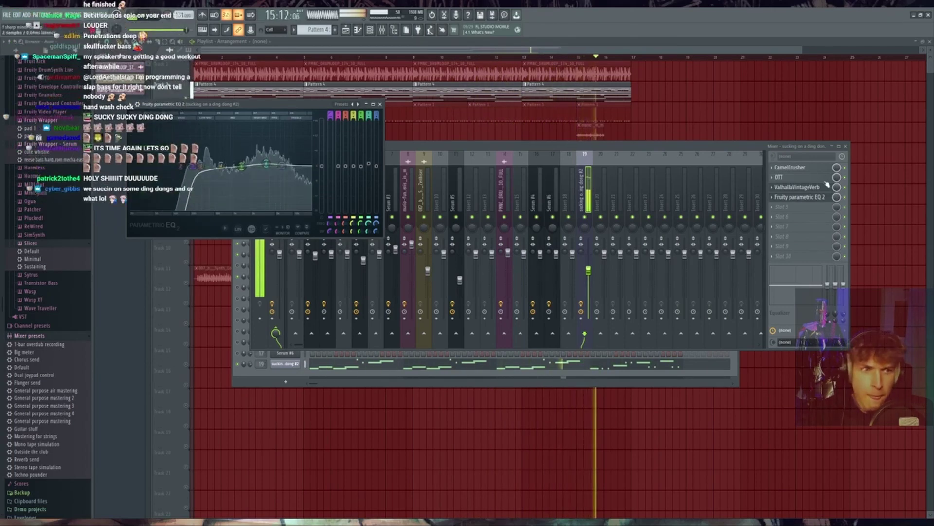
left_click(846, 176)
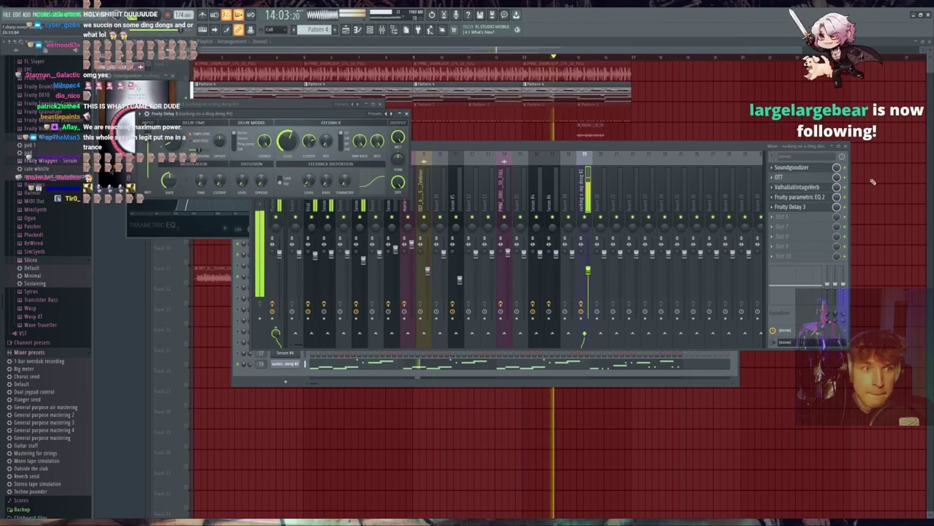
Lower the mix level of Fruity Delay 3 on mixer insert 19.
left_click_drag(837, 207, 836, 222)
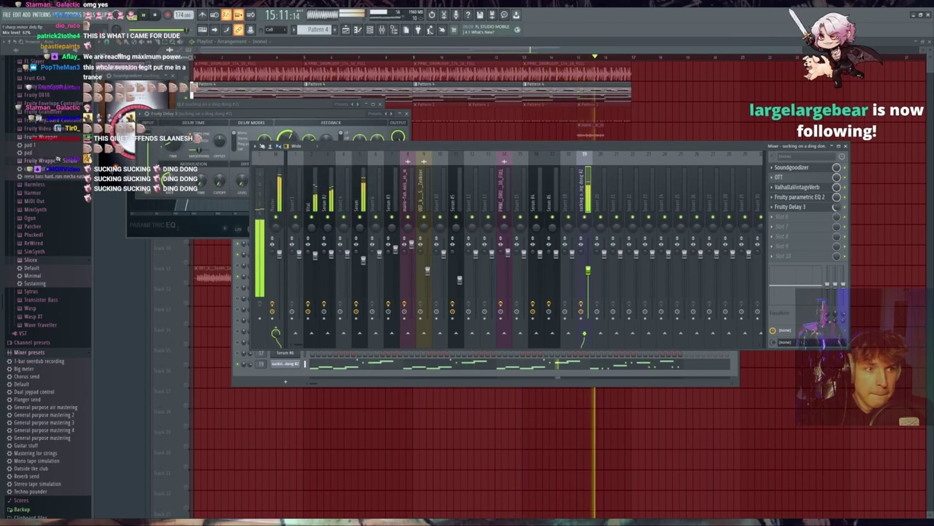
left_click(250, 181)
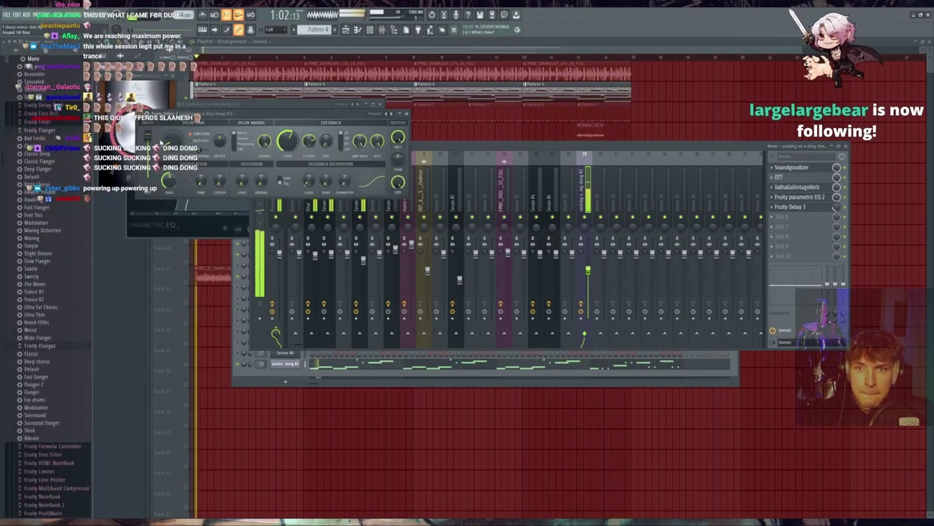
left_click_drag(836, 206, 835, 208)
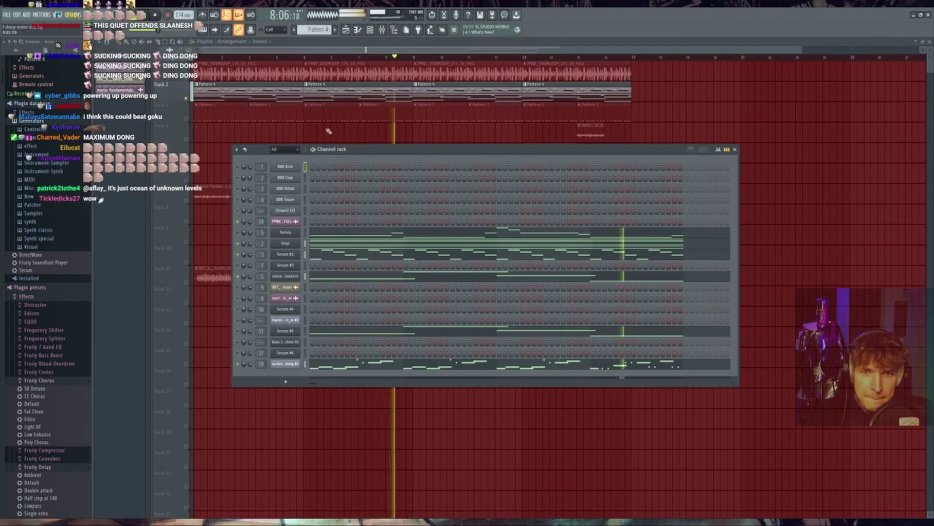
Check the PMNC_DRUMLOOP insert in the mixer, and raise the volume fader of insert 19.
key("F6")
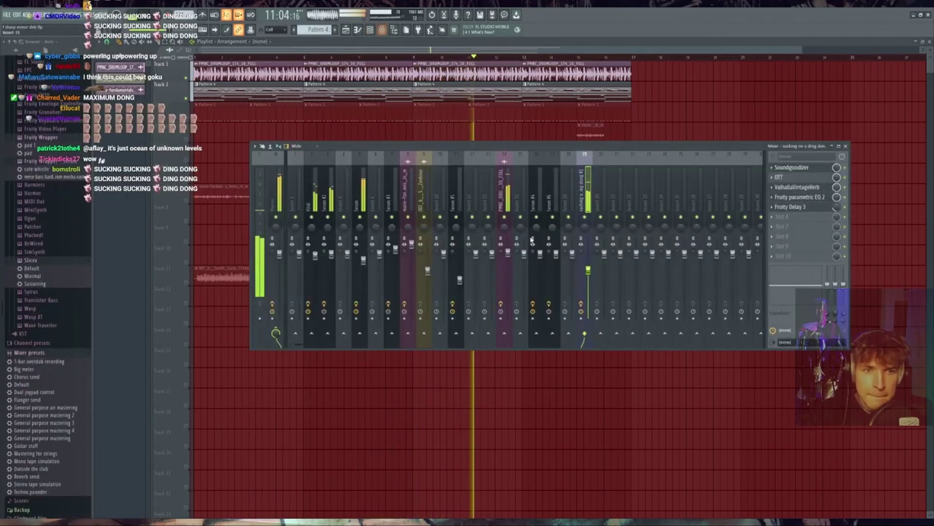
left_click(501, 198)
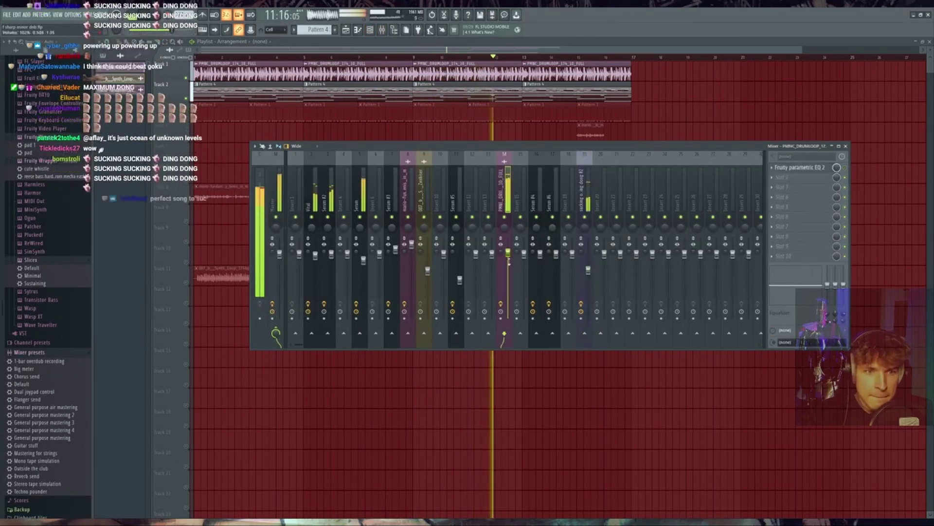
left_click(577, 267)
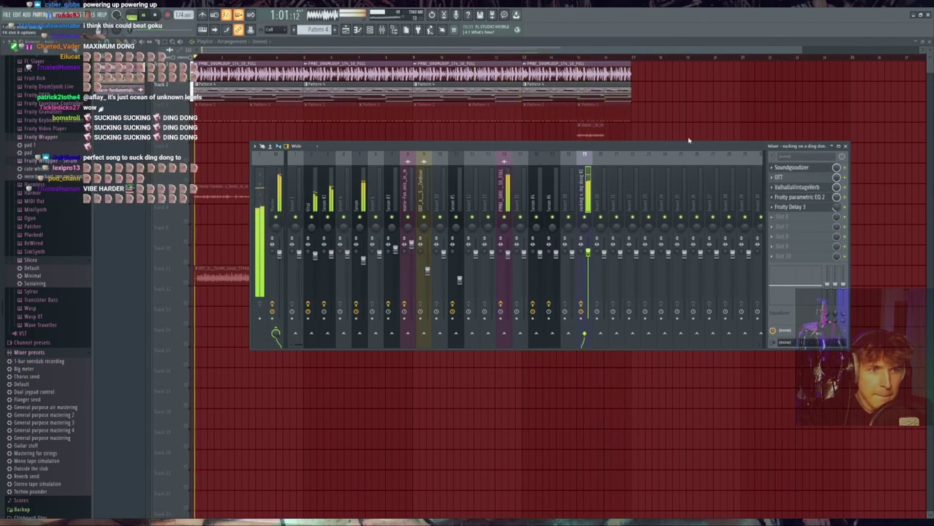
Add Fruity Chorus to slot 6 of insert 19, lower its mix level, and return to the playlist.
left_click(671, 22)
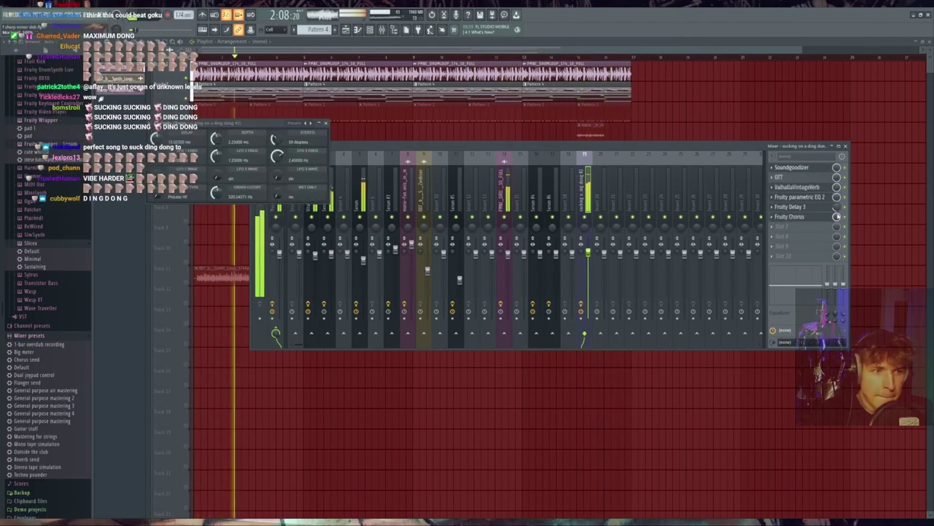
left_click_drag(837, 217, 837, 234)
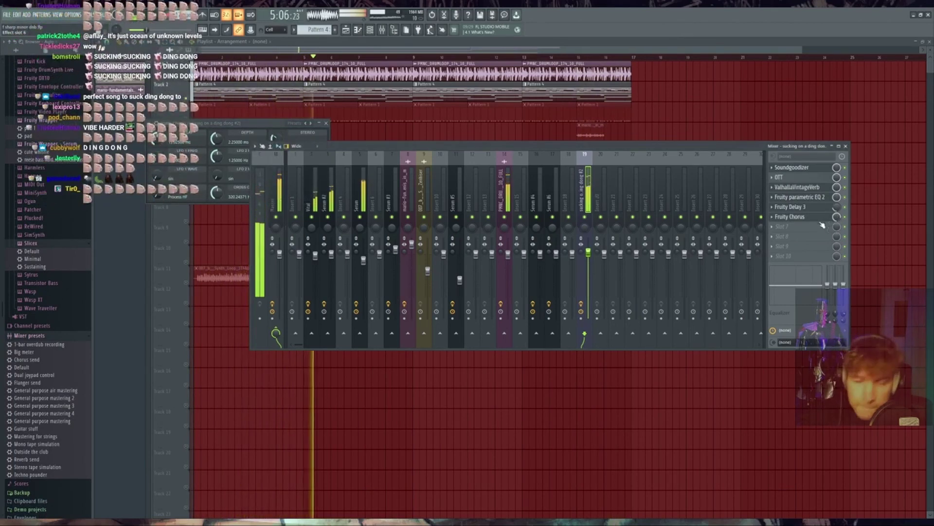
left_click(564, 42)
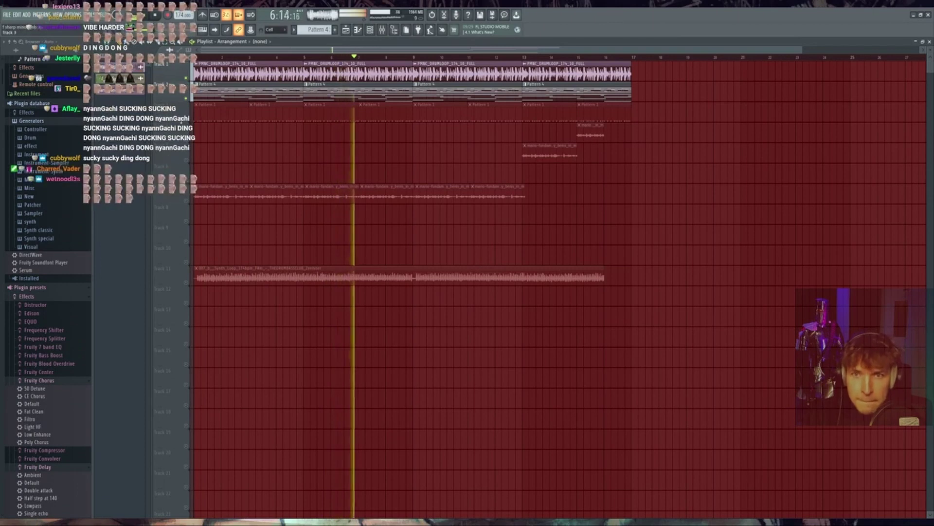
Unmute Track 3, Track 7 and Track 11 in the playlist.
left_click(187, 120)
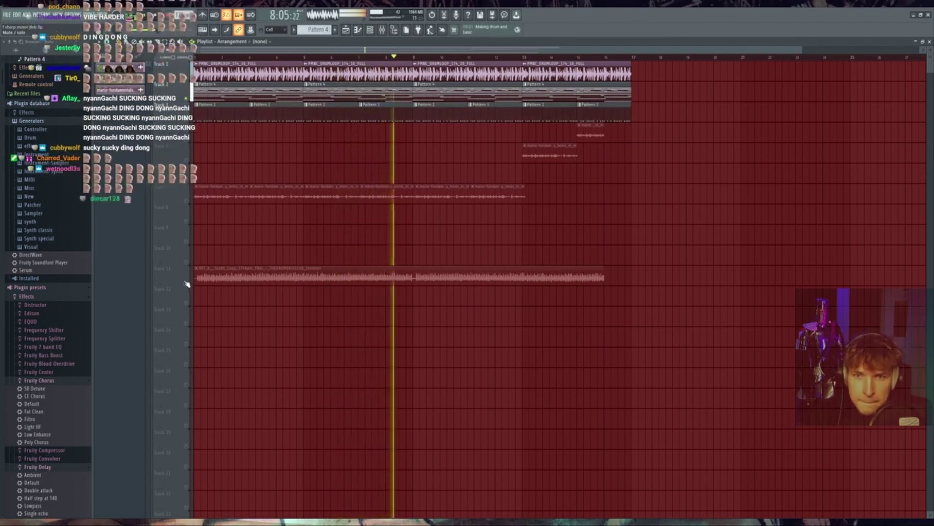
left_click(188, 202)
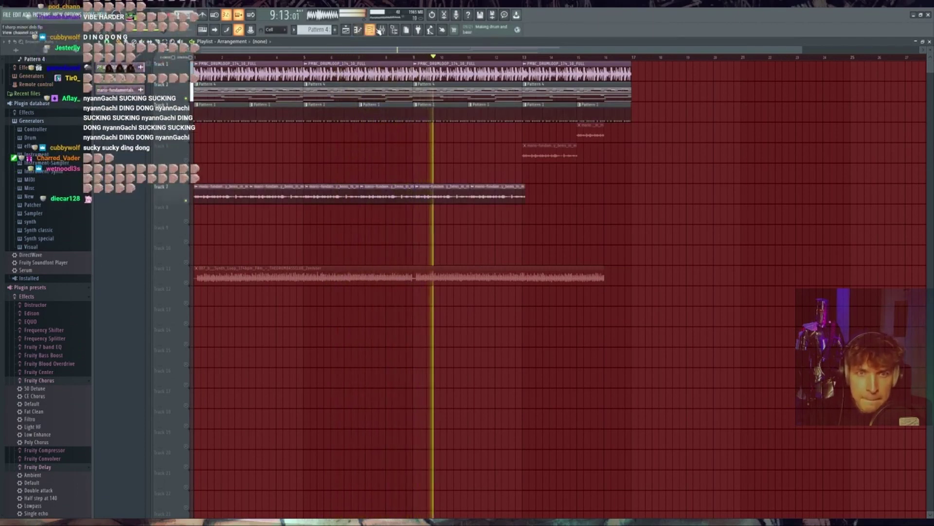
key("F6")
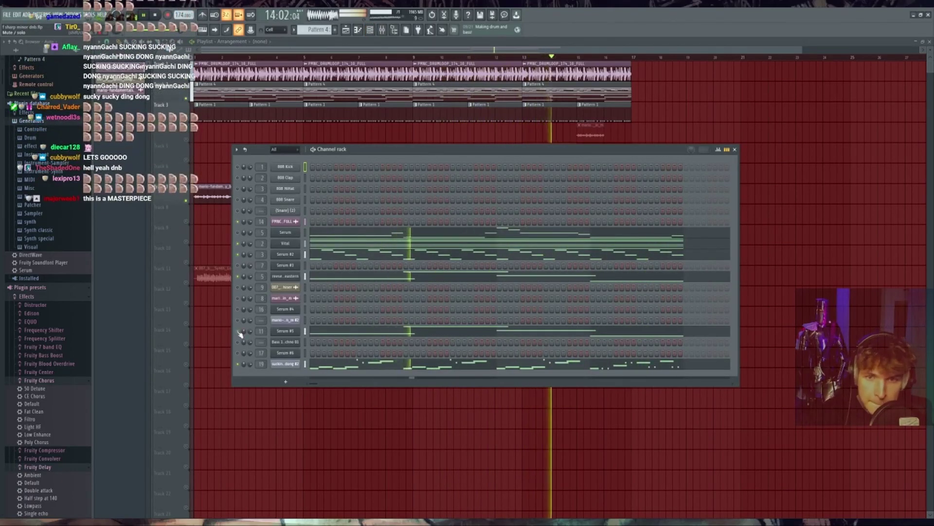
key("F6")
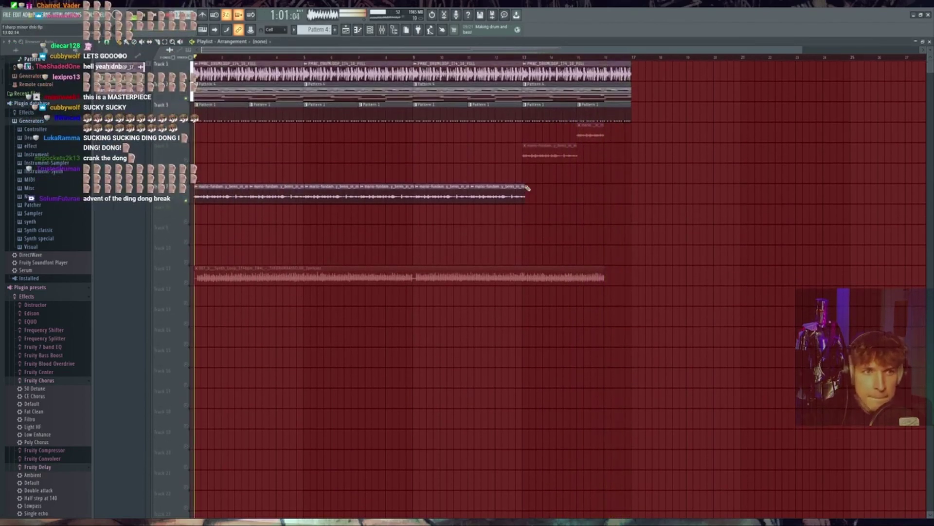
left_click(186, 284)
Check the synth loop's insert in the mixer during playback.
key("F9")
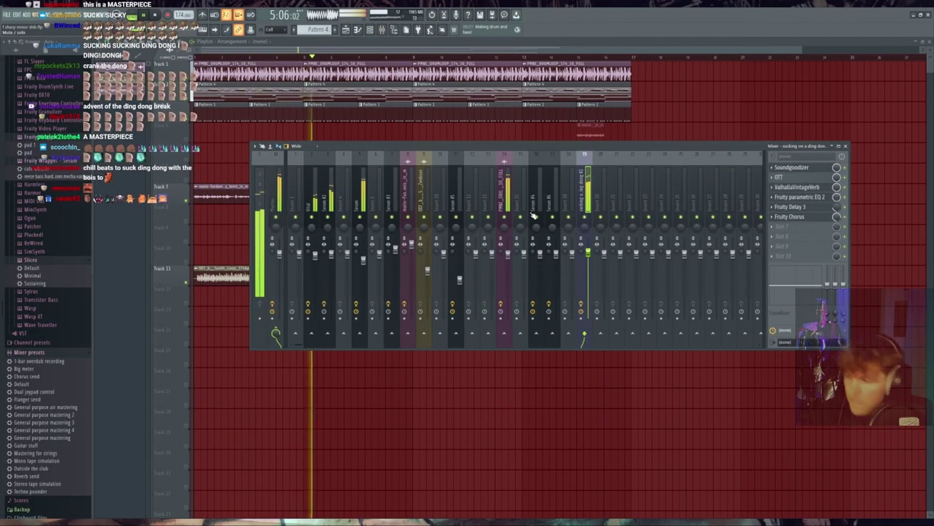
left_click(421, 207)
key("F9")
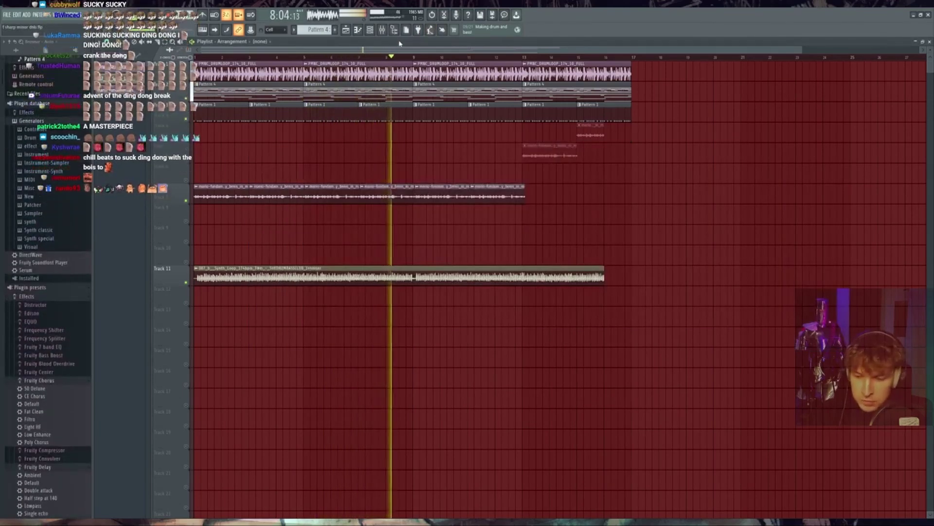
Mute the Serum channel in the channel rack and slightly lower the volume fader of the PMNC_DRUMLOOP insert.
key("F6")
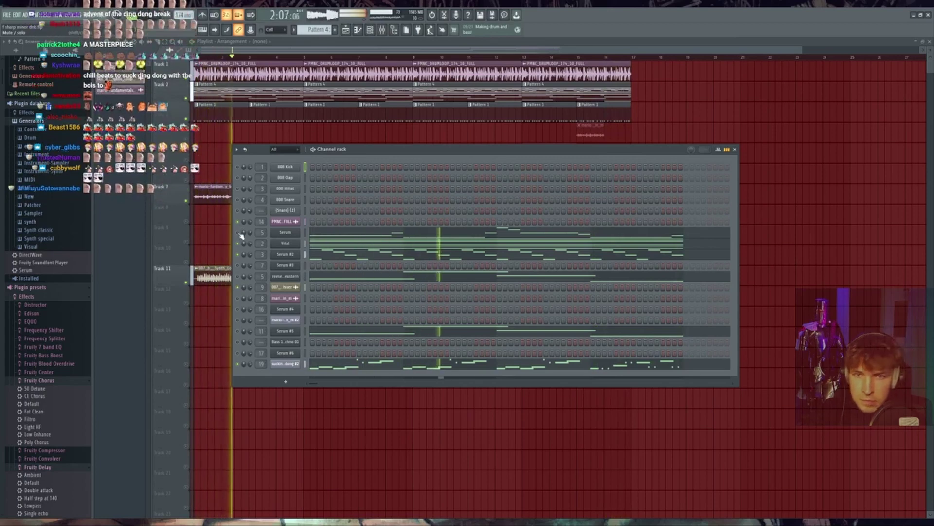
key("F9")
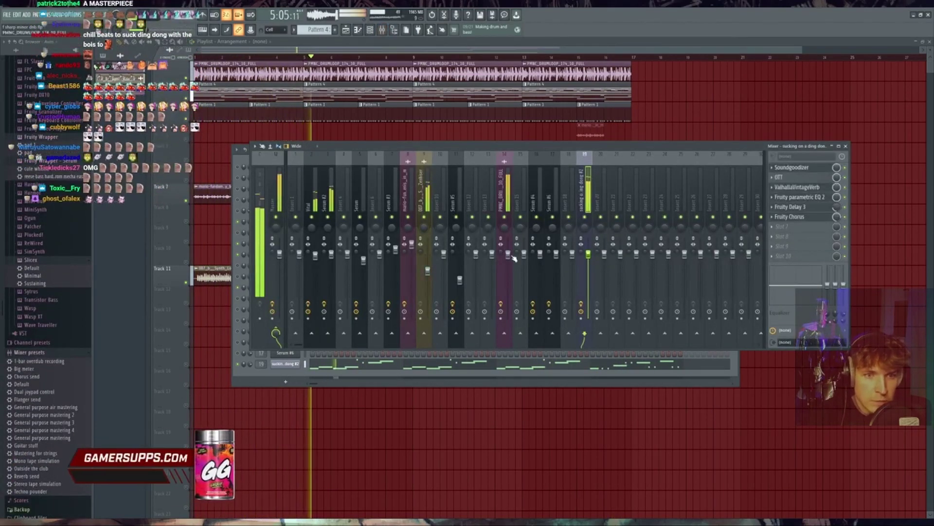
left_click(505, 197)
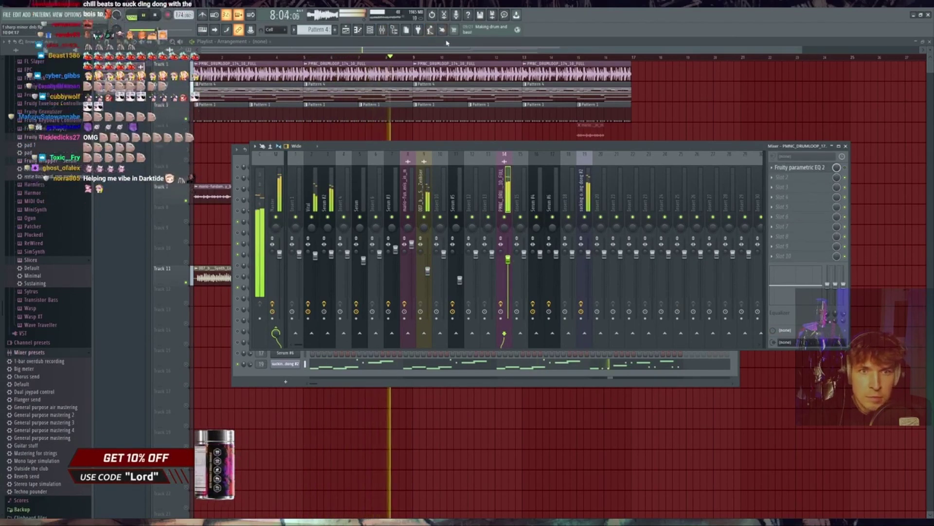
key("F9")
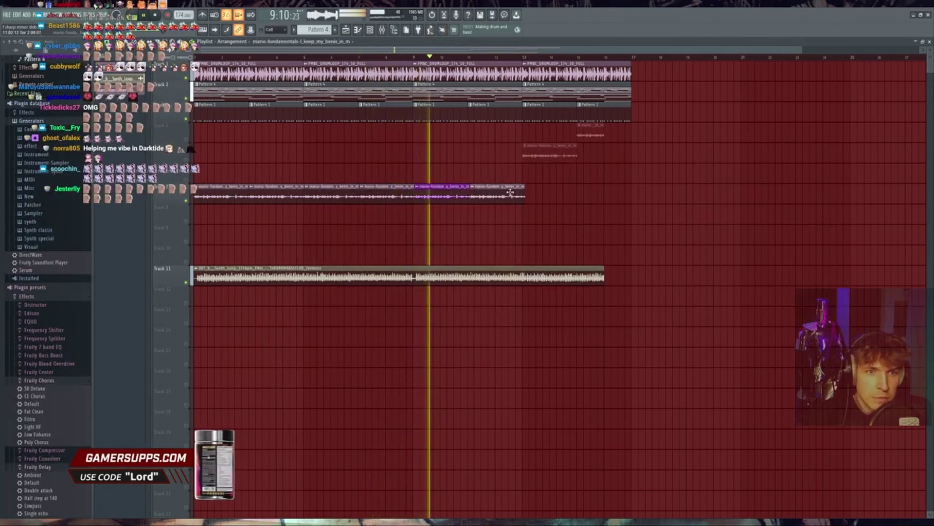
Place a longer mario-fundamentals vocal clip on Track 7 and trim it to run from bar 17 to about bar 25.5.
left_click_drag(510, 192, 927, 198)
left_click_drag(772, 197, 682, 199)
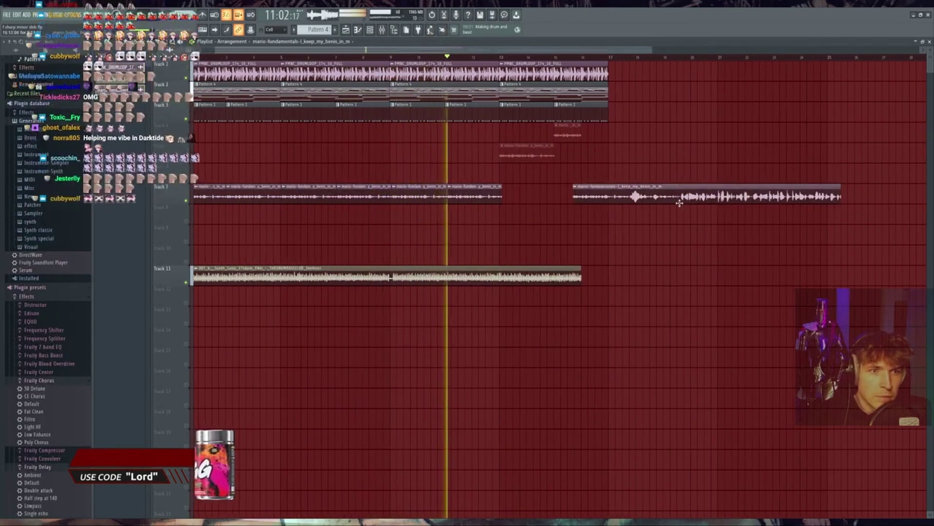
left_click_drag(575, 196, 624, 201)
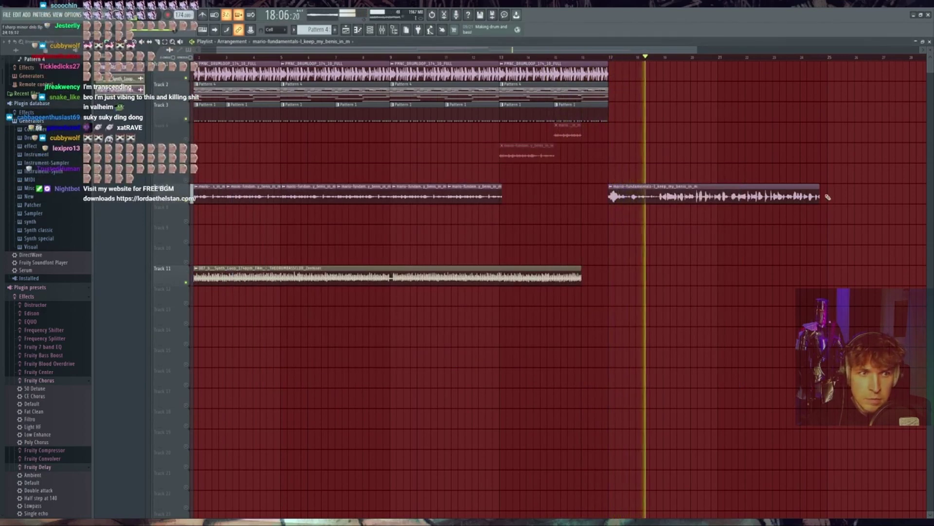
left_click_drag(820, 195, 848, 194)
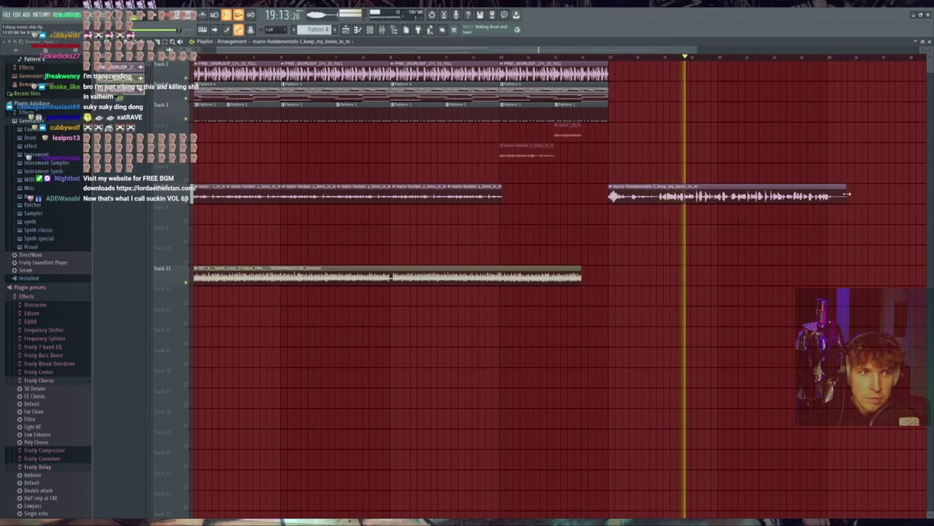
Look over the channel rack, and replay the arrangement from the beginning.
key("F6")
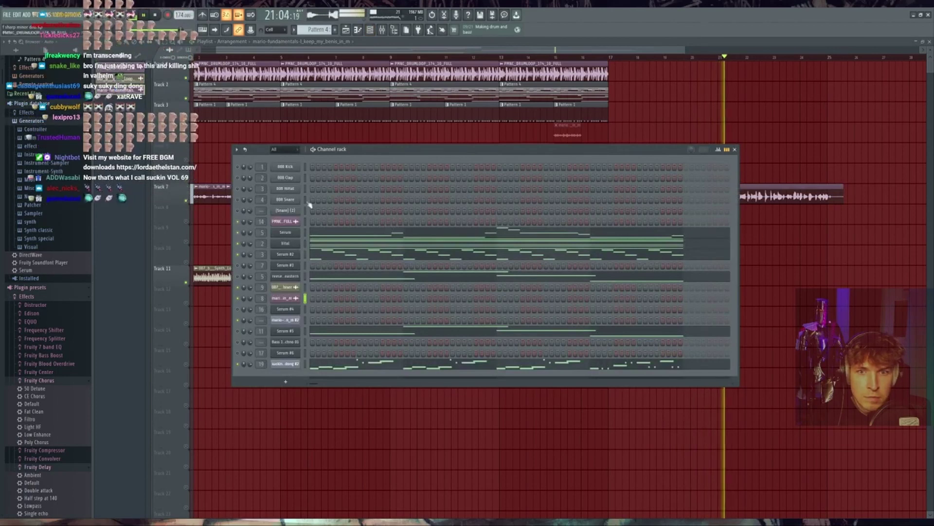
key("F6")
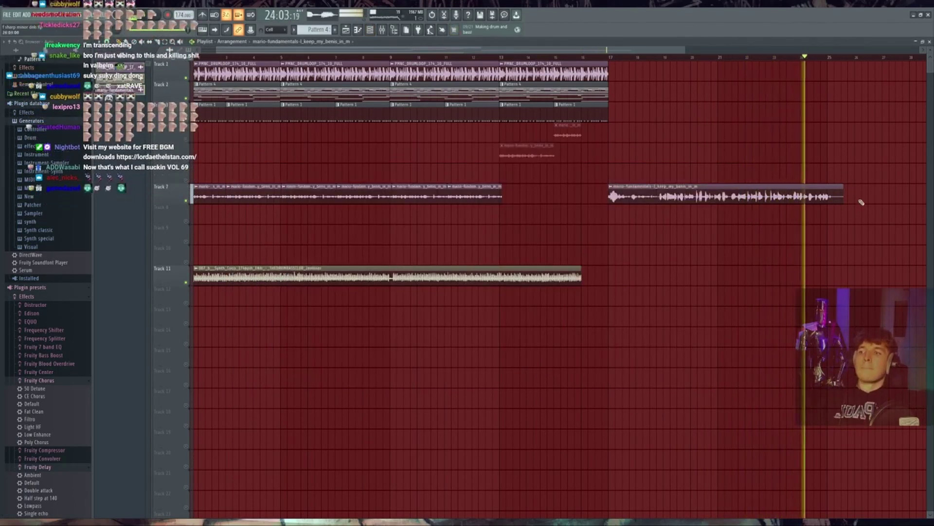
key("space")
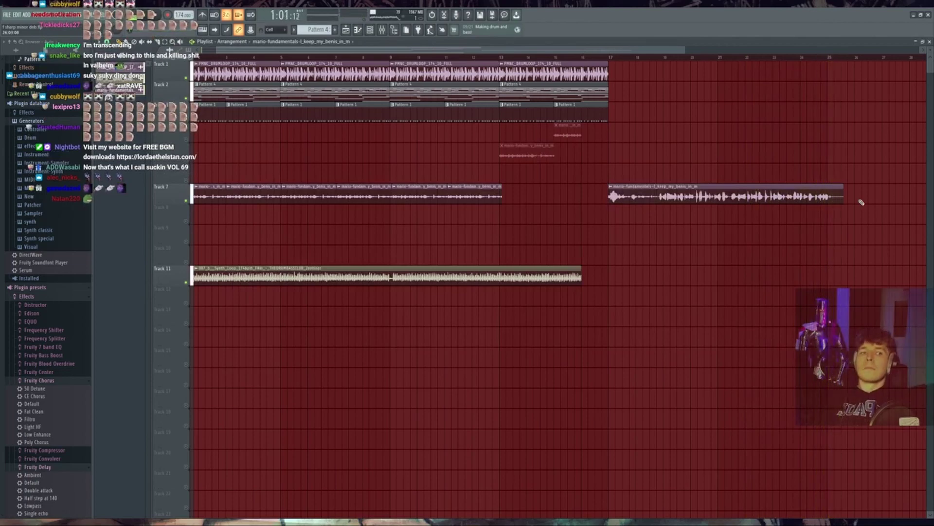
key("space")
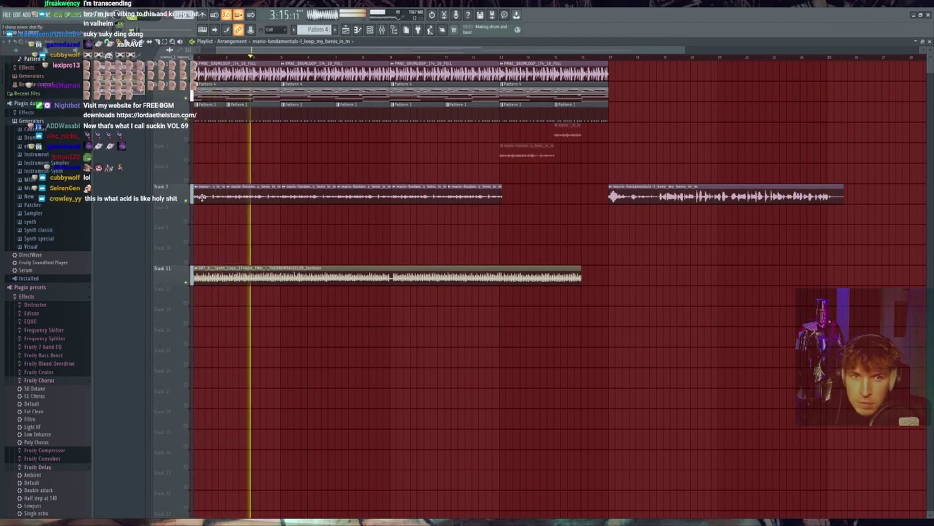
Move the short mario-fundamentals clips from Track 7 up to the muted Track 6.
left_click_drag(202, 179, 202, 175)
right_click(202, 175, "alt")
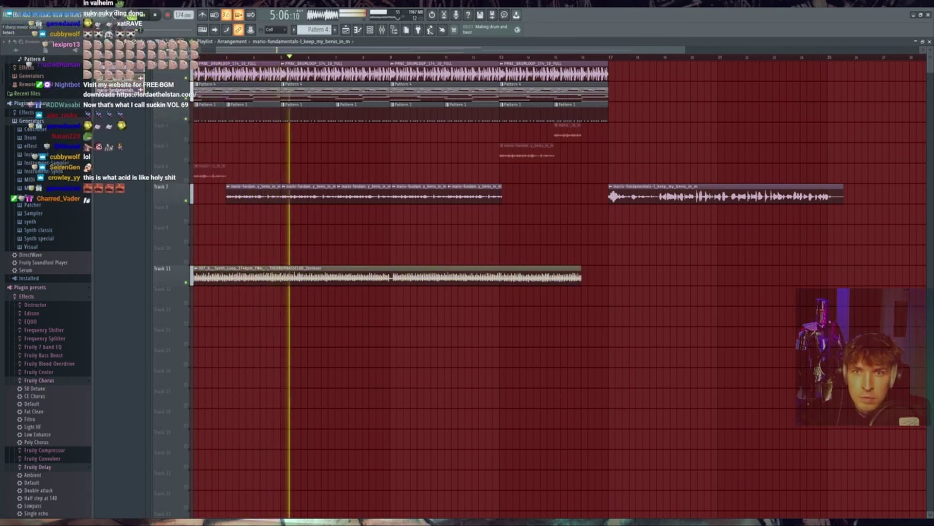
left_click_drag(541, 192, 236, 167)
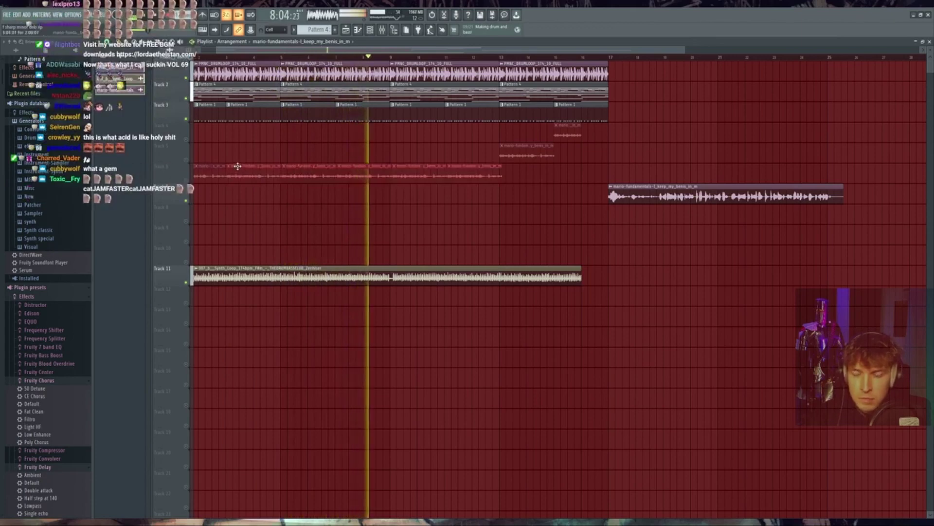
Bring up the Serum #6 channel, and move the long mario-fundamentals clip from Track 7 onto Track 6, ending around bar 17.
key("F6")
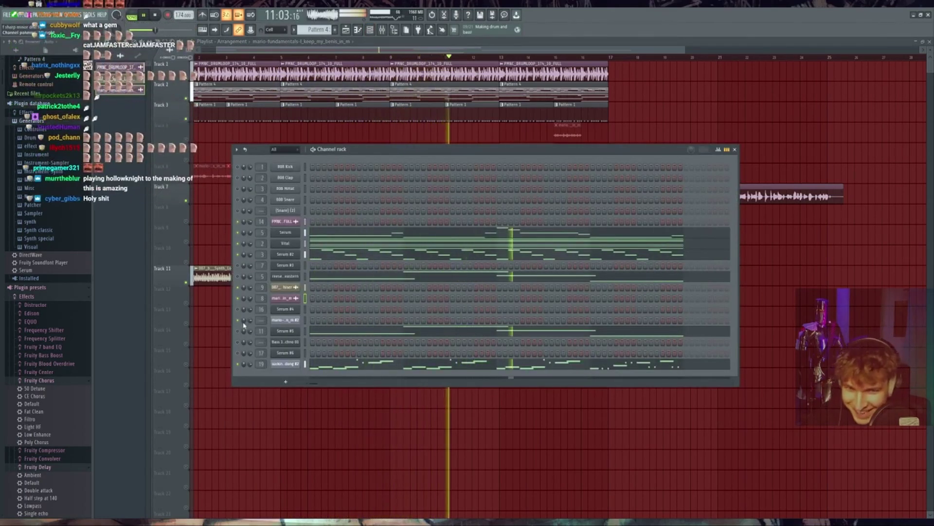
left_click(285, 353)
left_click(642, 42)
left_click_drag(690, 190, 470, 157)
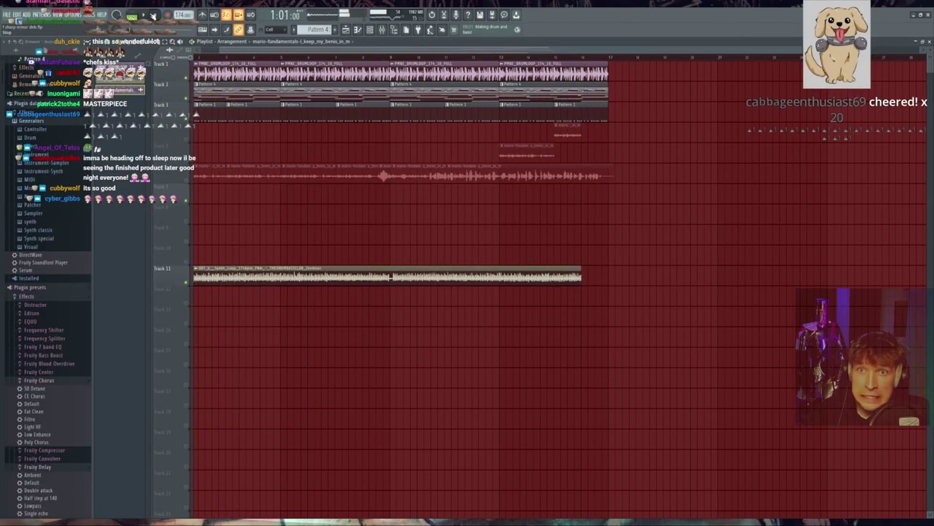
Audition the Serum #6 LD Flute II sound over the playing arrangement, and check its piano roll in Pattern 4.
key("F6")
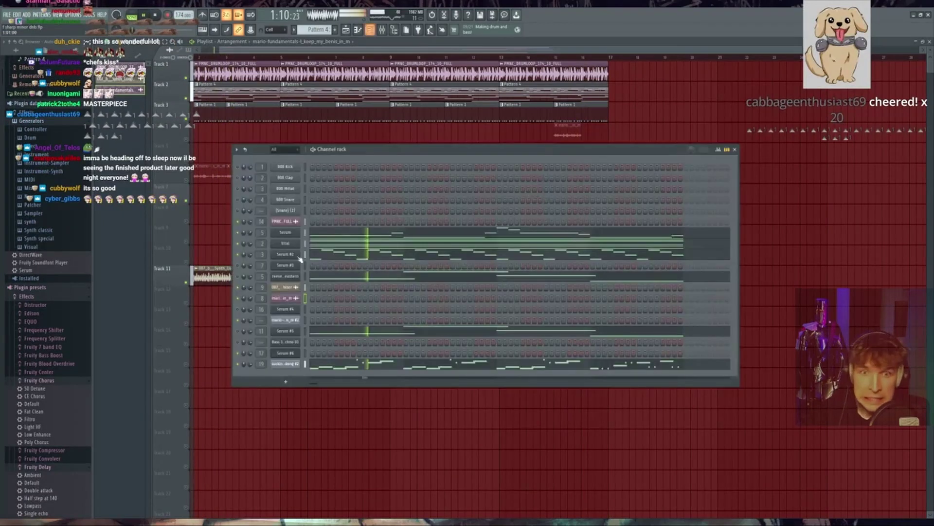
left_click(283, 354)
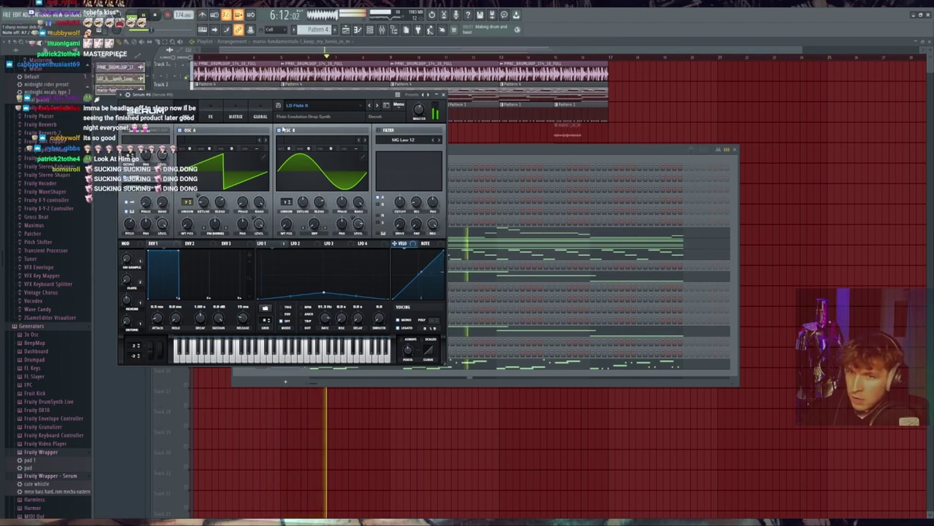
left_click(507, 158)
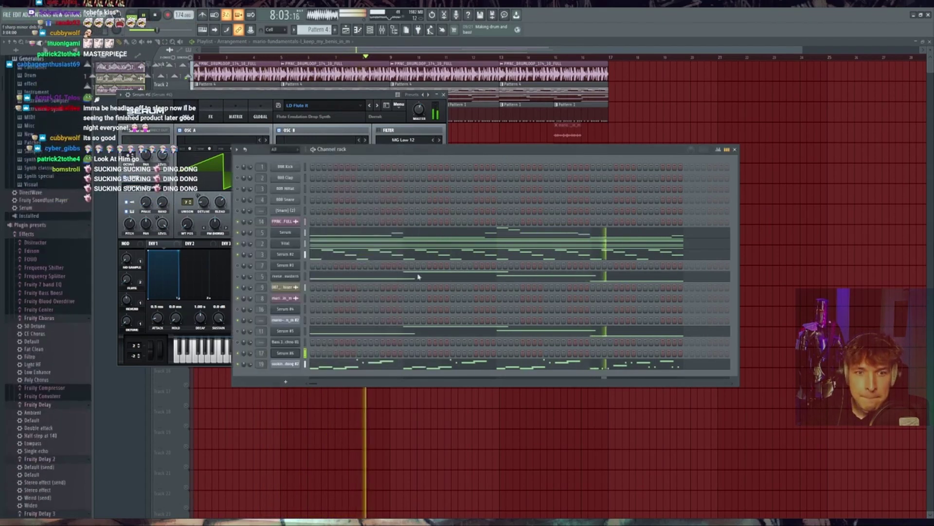
key("F7")
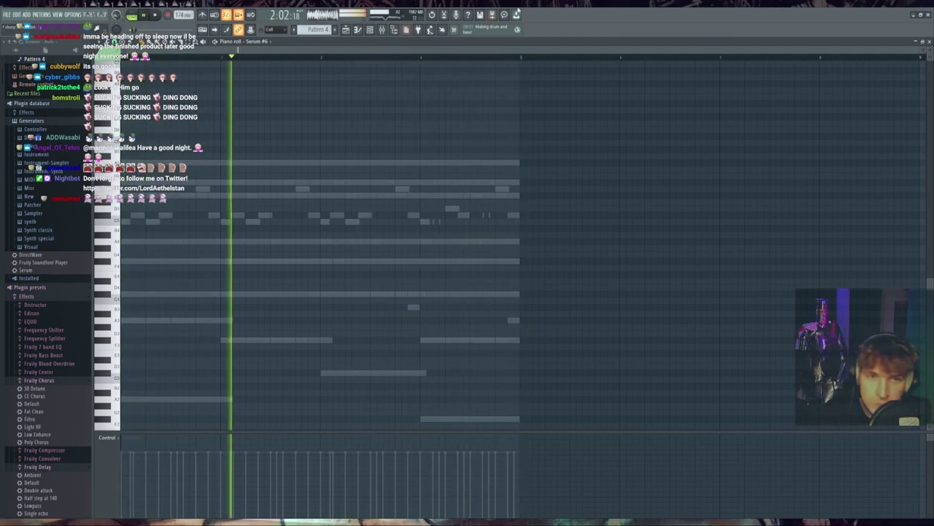
key("F6")
key("F5")
Move a short vocal clip from Track 6 to Track 5 at bar 9, and the long vocal clip to Track 7 from bar 17.
scroll(630, 192, "up", 3)
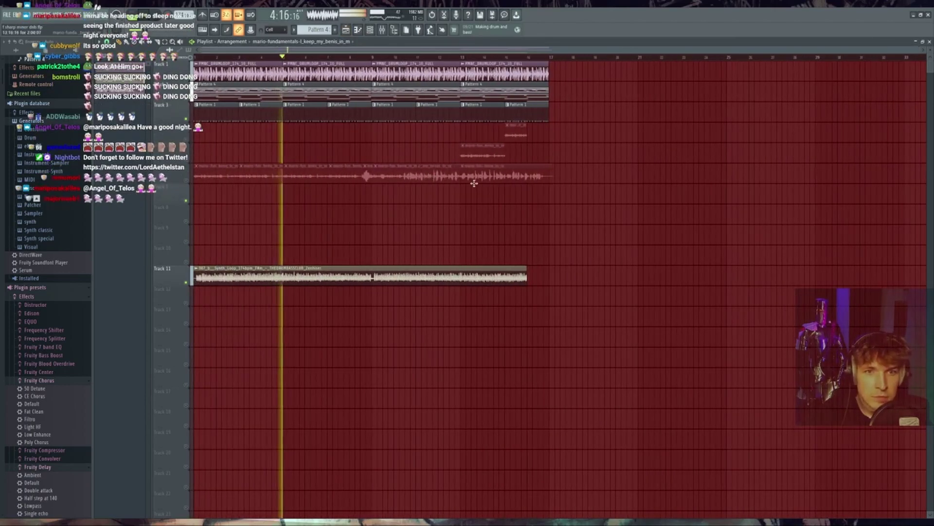
left_click_drag(410, 179, 396, 150)
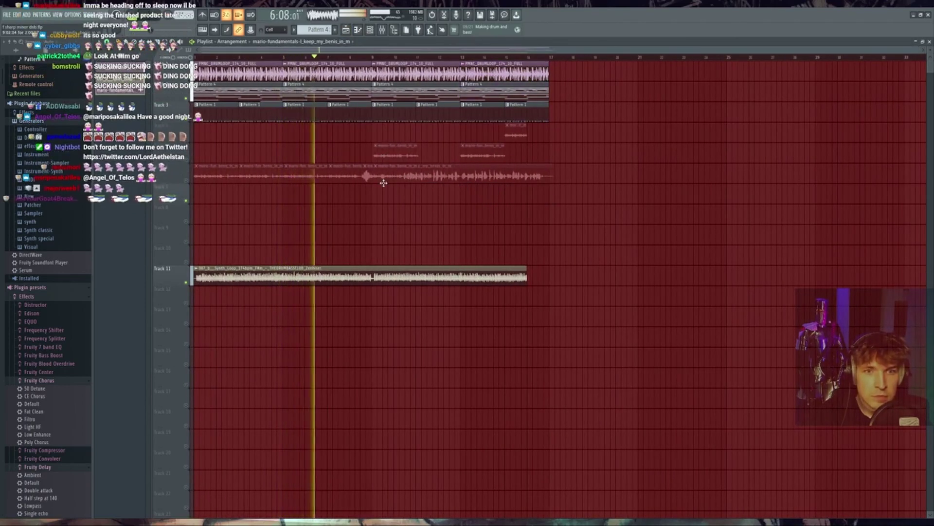
left_click_drag(374, 189, 624, 210)
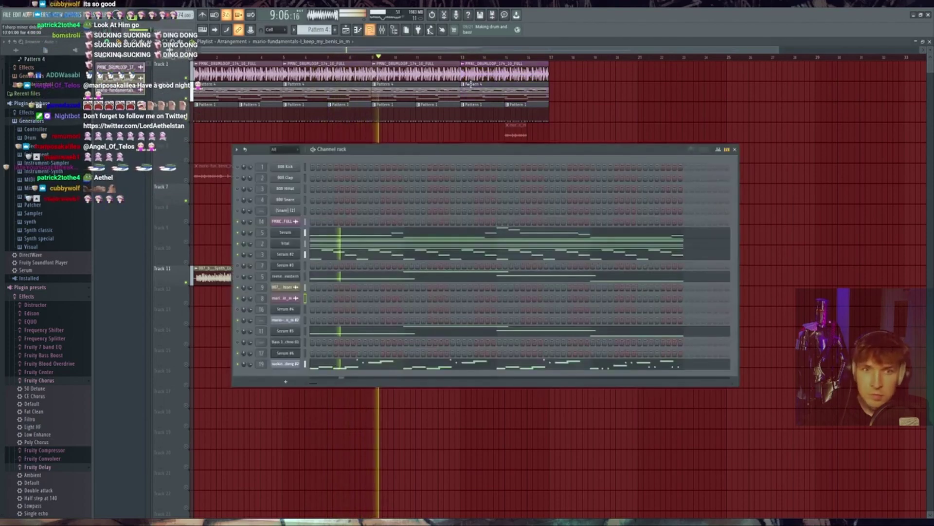
Remove the last Pattern 4 clip from Track 2, at bar 13.
key("F6")
right_click(484, 94)
Replay the arrangement and try out the Serum #6 synth against it, returning to the playlist.
key("F6")
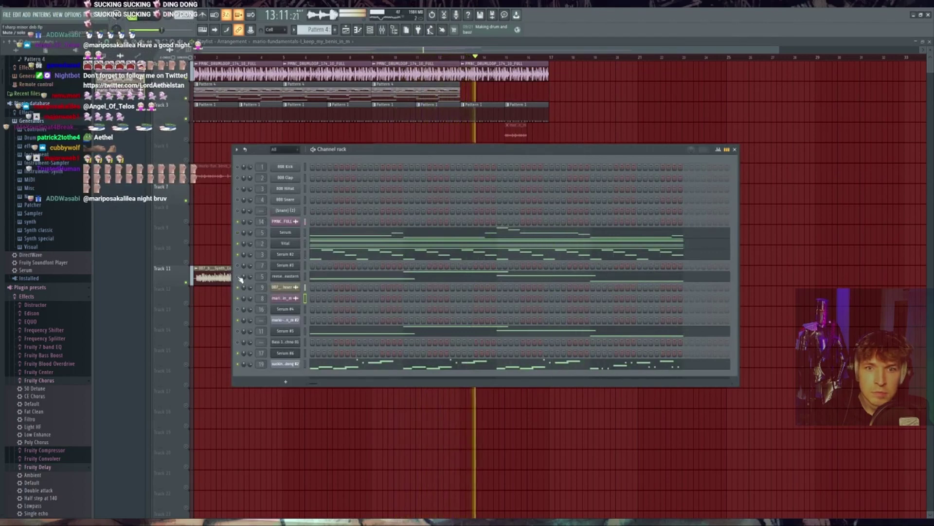
left_click(286, 354)
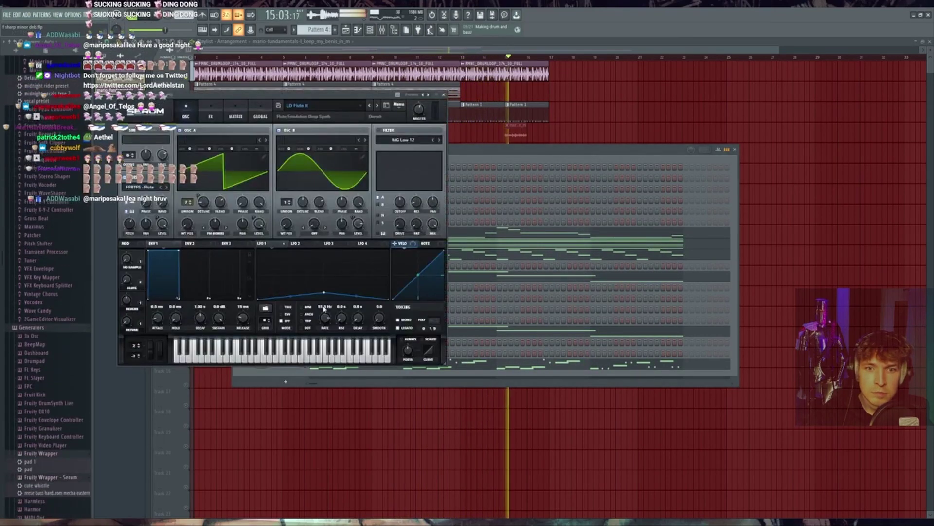
left_click(495, 45)
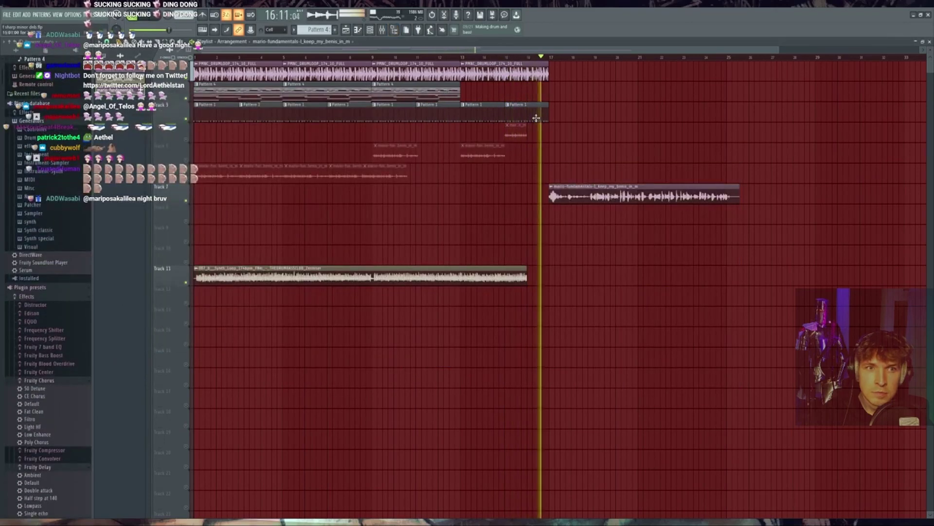
key("F6")
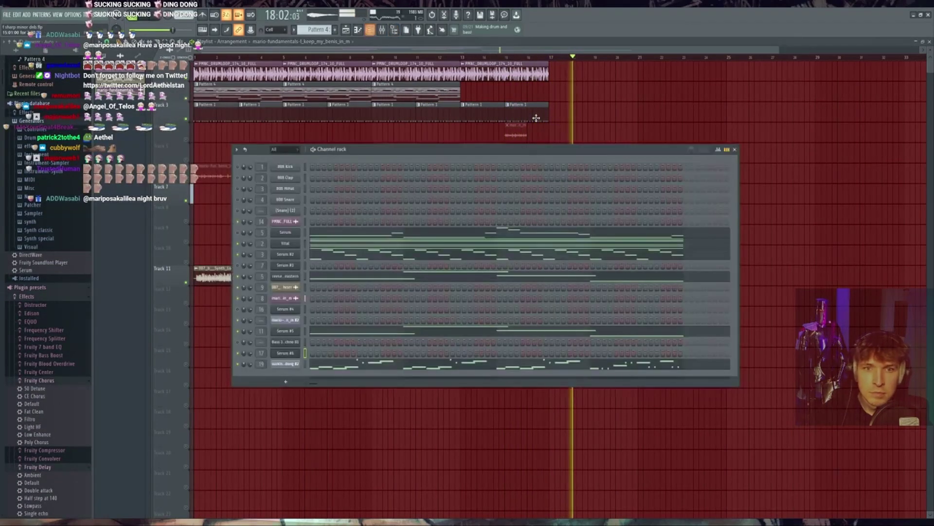
key("F6")
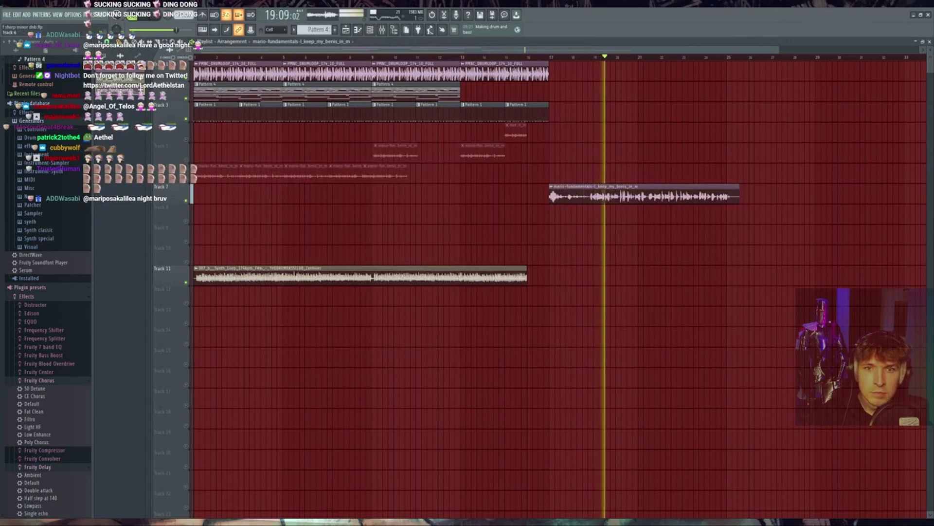
key("F6")
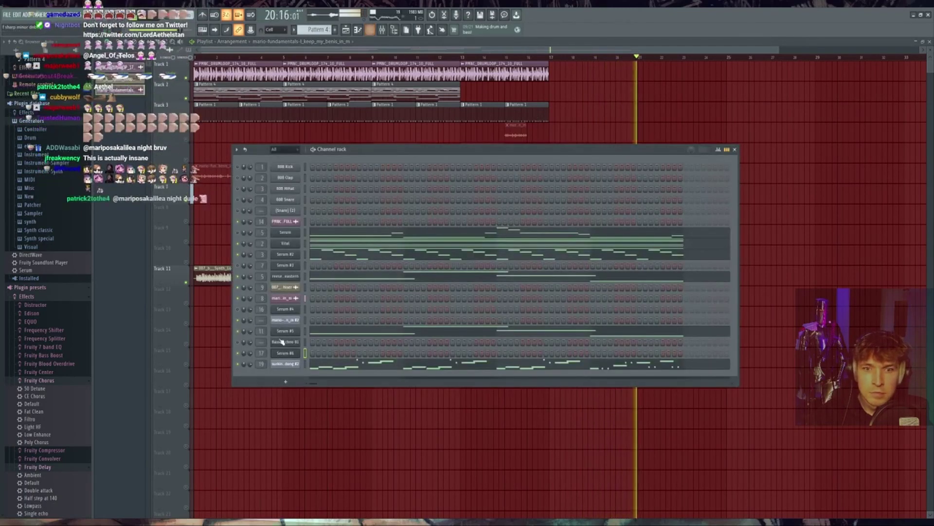
left_click(281, 354)
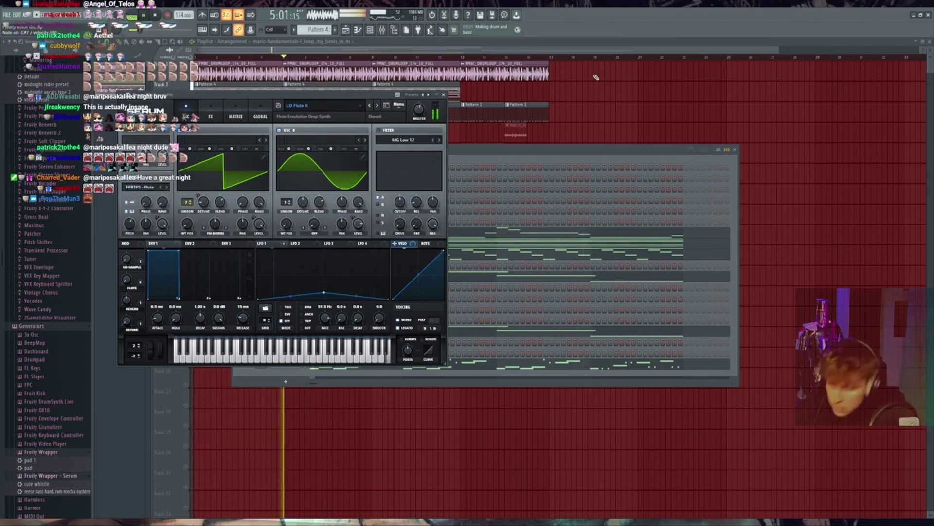
left_click(603, 45)
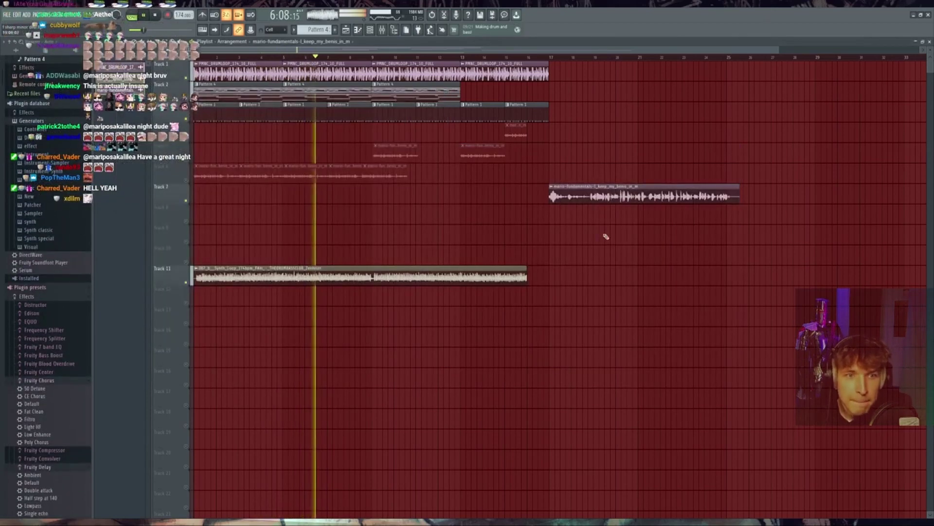
Delete the long vocal clip from Track 7, and trim the second drum loop and Pattern 4 clips to end at bar 8.
right_click(617, 200)
right_click(618, 203)
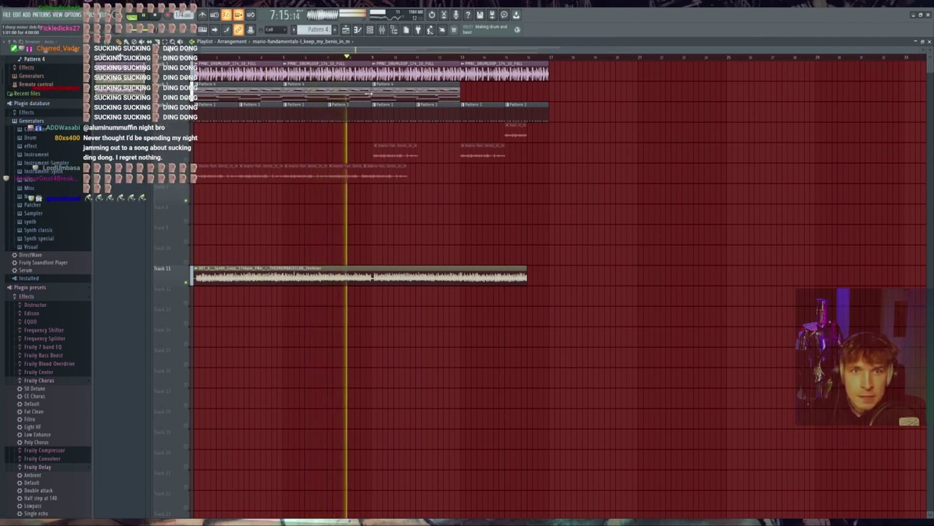
left_click_drag(369, 93, 349, 73)
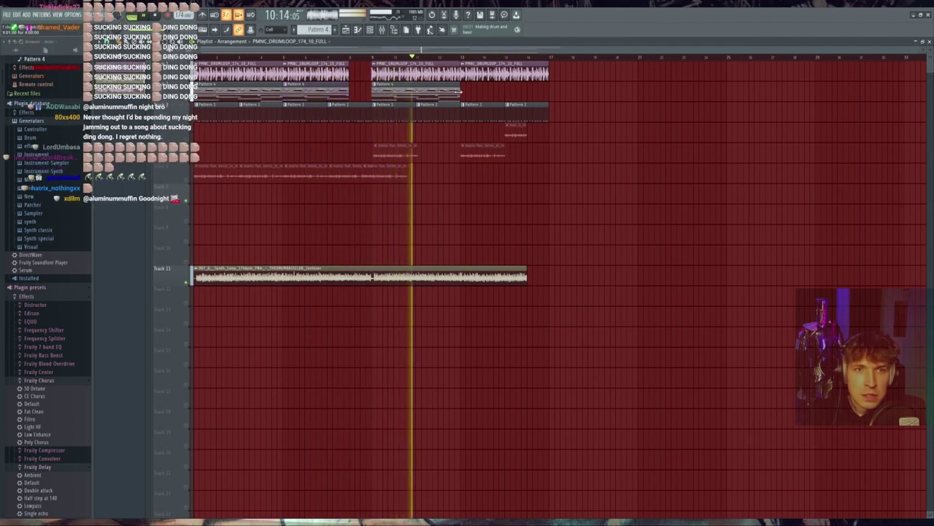
left_click_drag(459, 91, 437, 92)
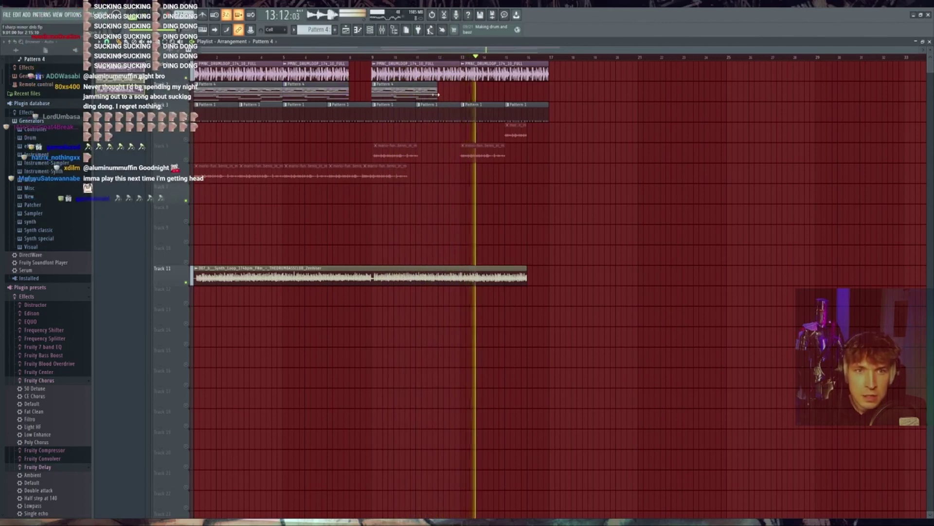
left_click_drag(436, 95, 459, 95)
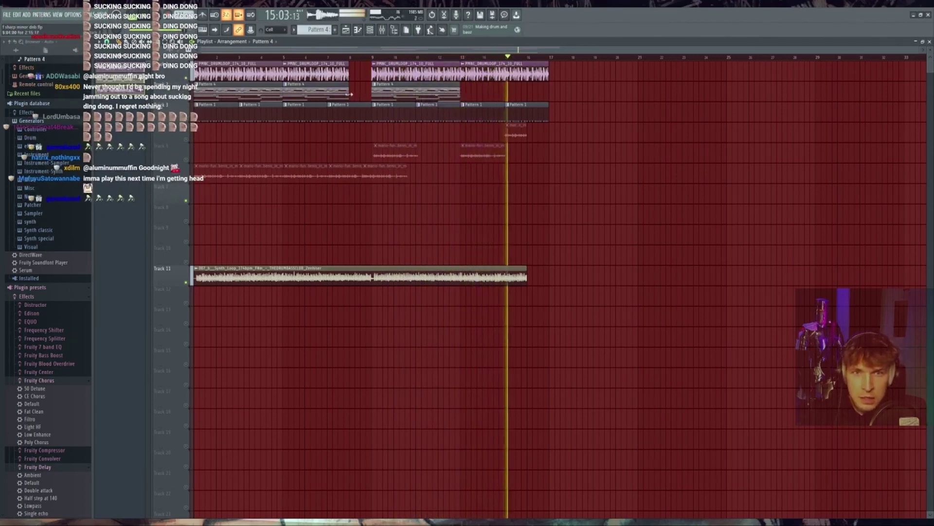
Cut the "sucking on a ding dong #2" melody notes out of Pattern 4 and paste them into a new Pattern 6.
key("F6")
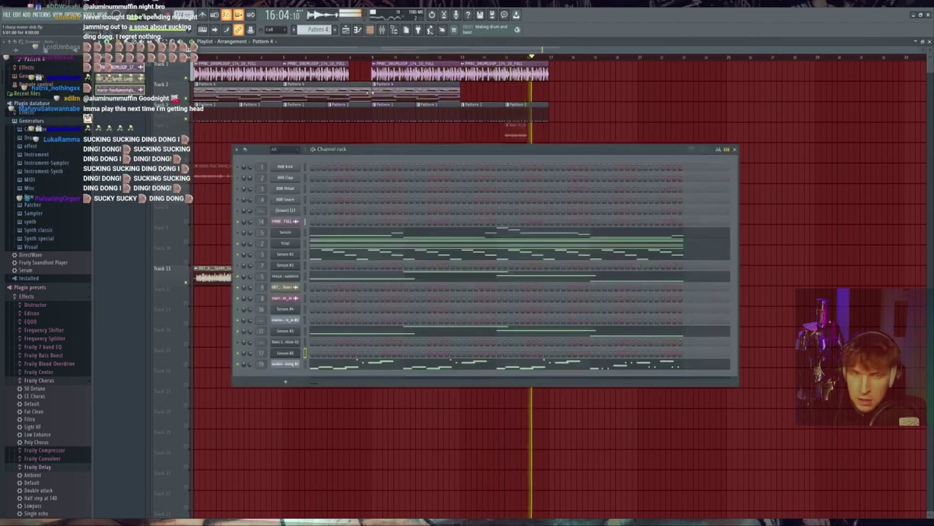
left_click(380, 362)
mouse_move(546, 127)
left_mouse_down()
mouse_move(444, 187)
mouse_move(127, 297)
left_mouse_up()
key("Delete")
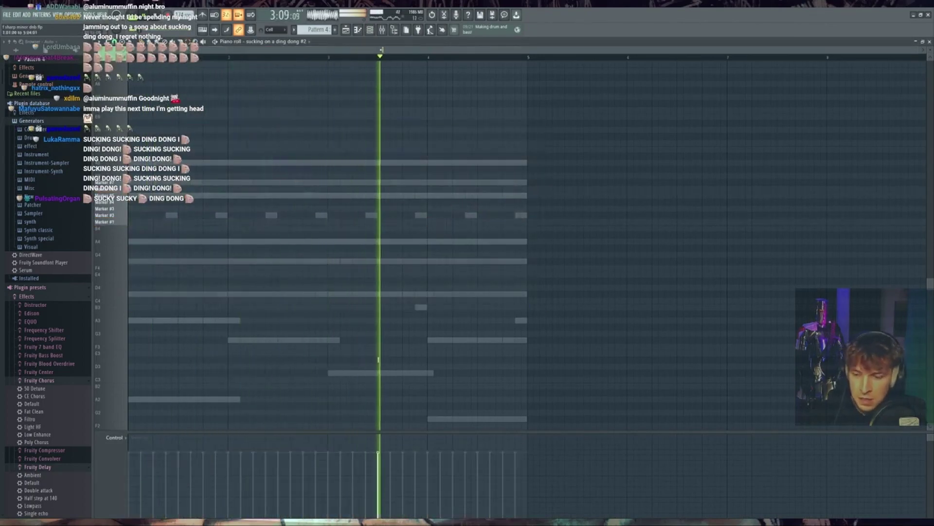
key("F6")
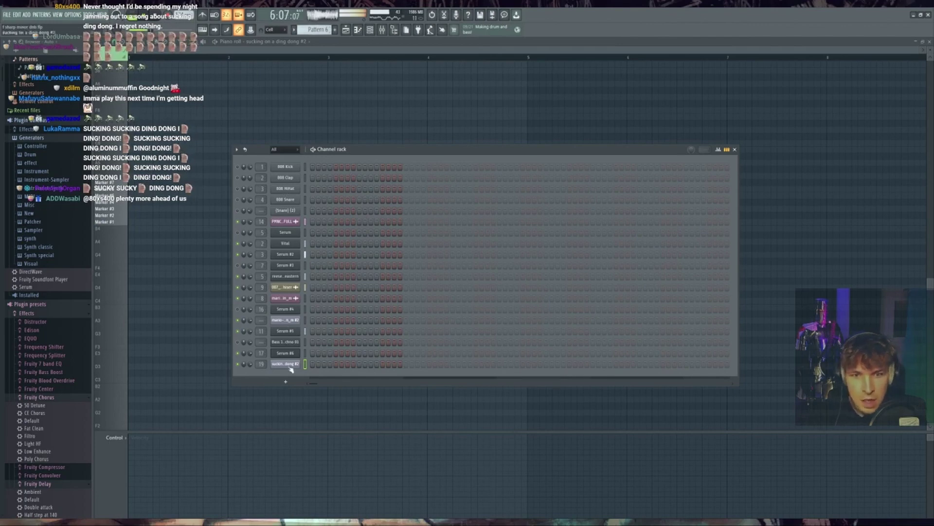
Put Pattern 6 on Track 12 with the track enabled, repeating it back to back four times from bar 1 to bar 17.
key("F5")
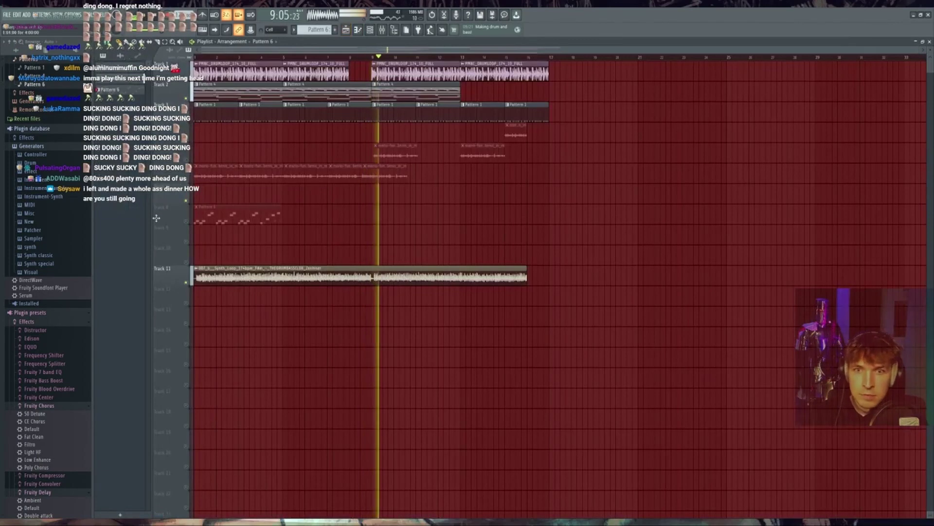
left_click_drag(156, 217, 165, 298)
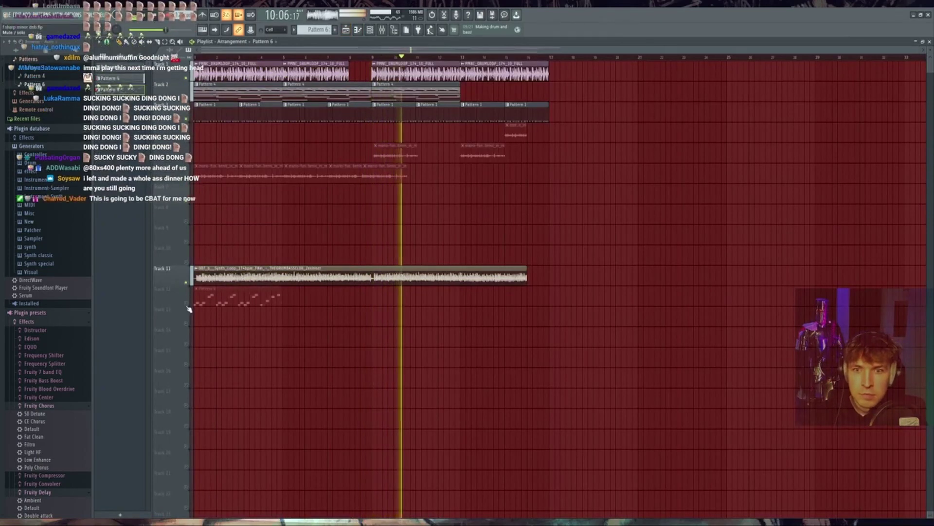
left_click(291, 302)
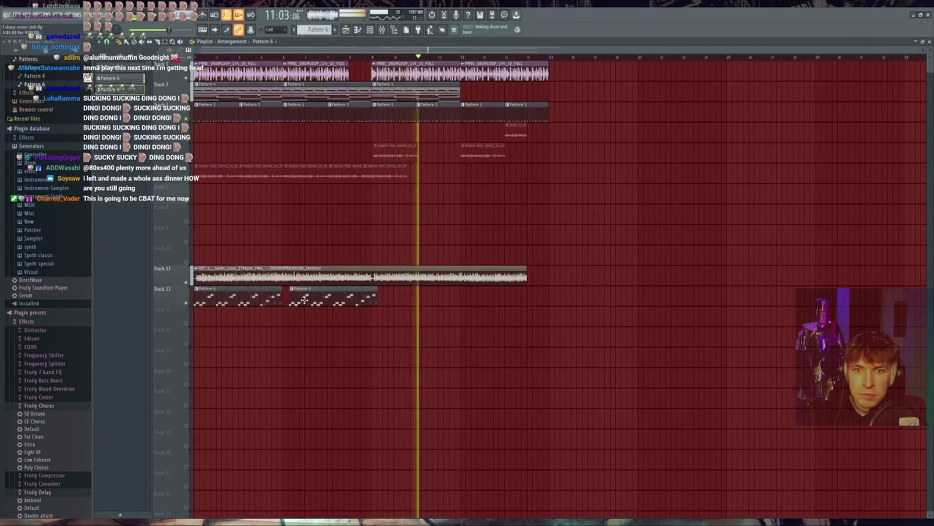
left_click(381, 301)
left_click(481, 295)
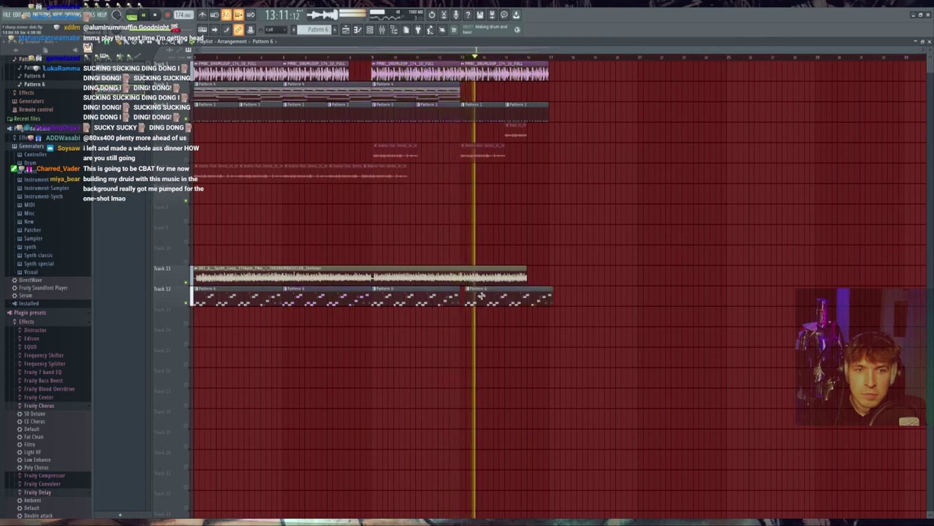
scroll(481, 296, "up", 10)
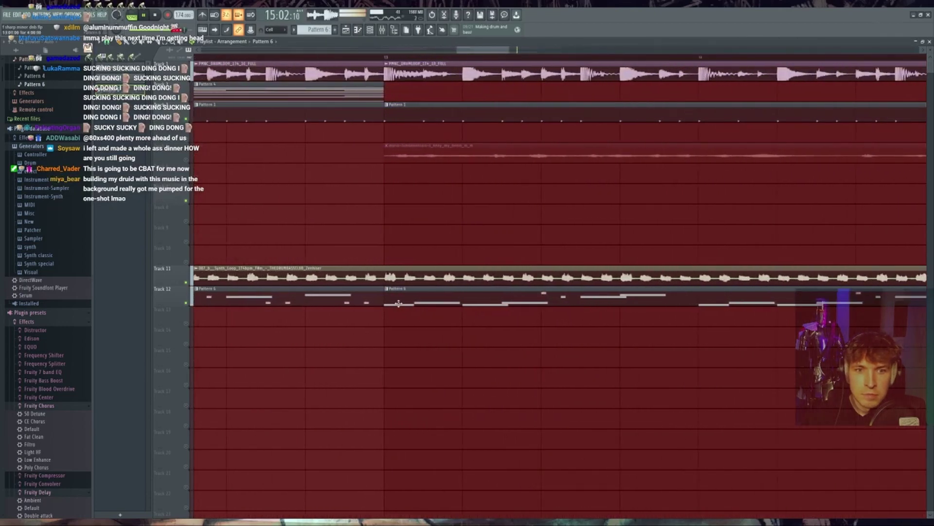
scroll(399, 304, "down", 10)
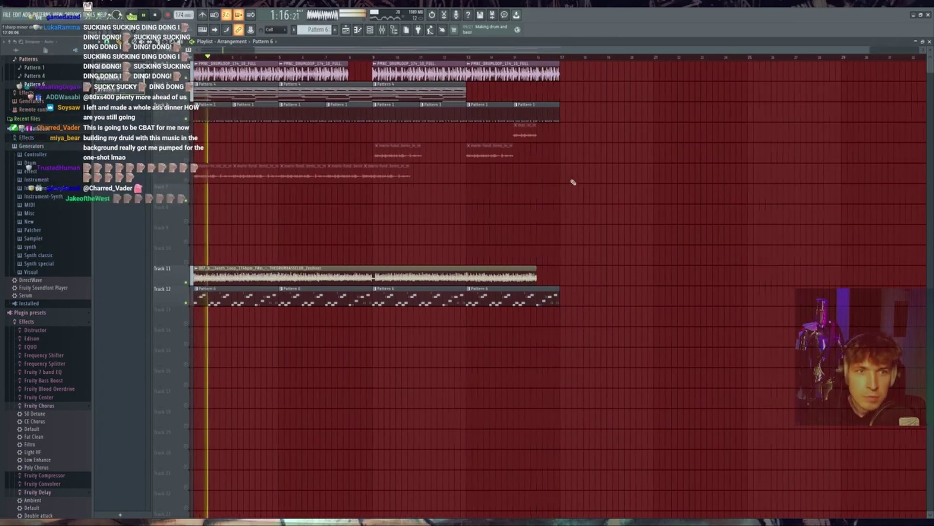
scroll(522, 267, "up", 10)
scroll(604, 227, "down", 10)
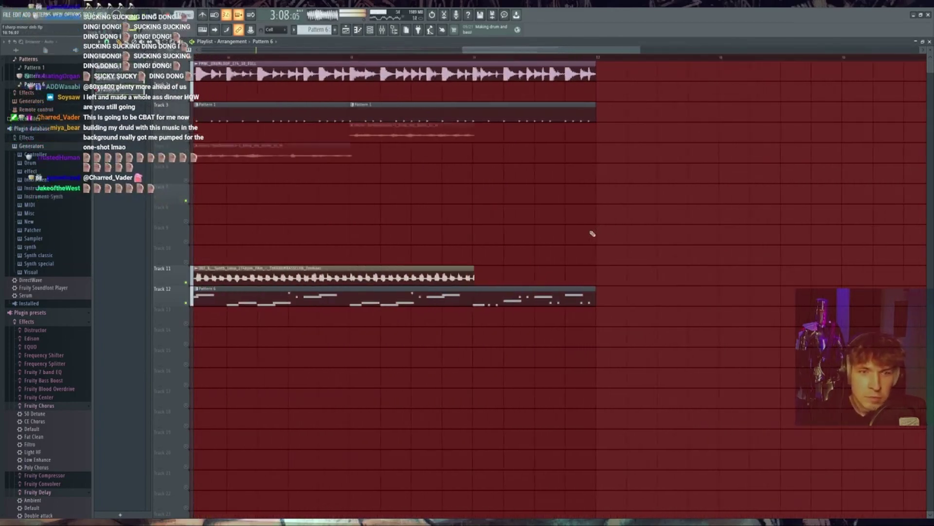
Extend the second drum loop clip to bar 9 on Track 1, and add a Pattern 4 clip at bar 13 on Track 2.
scroll(374, 78, "up", 2)
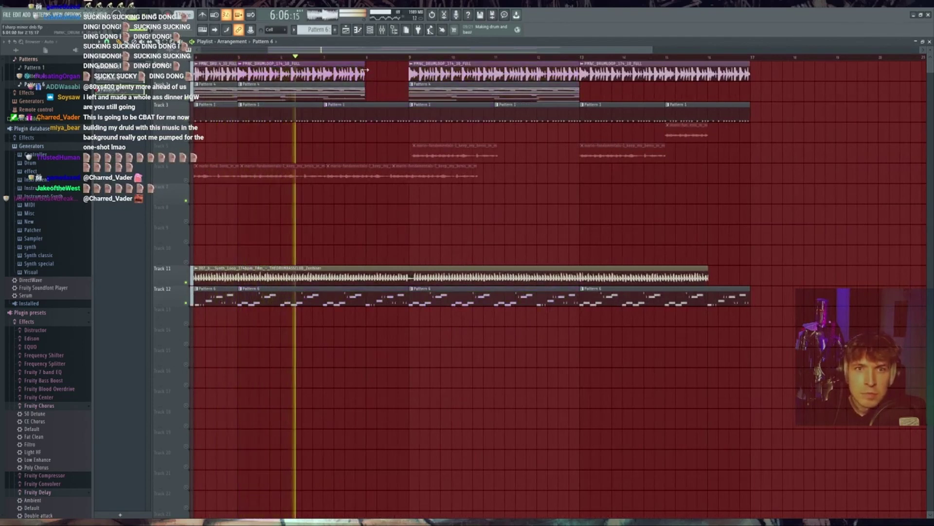
left_click_drag(365, 70, 407, 72)
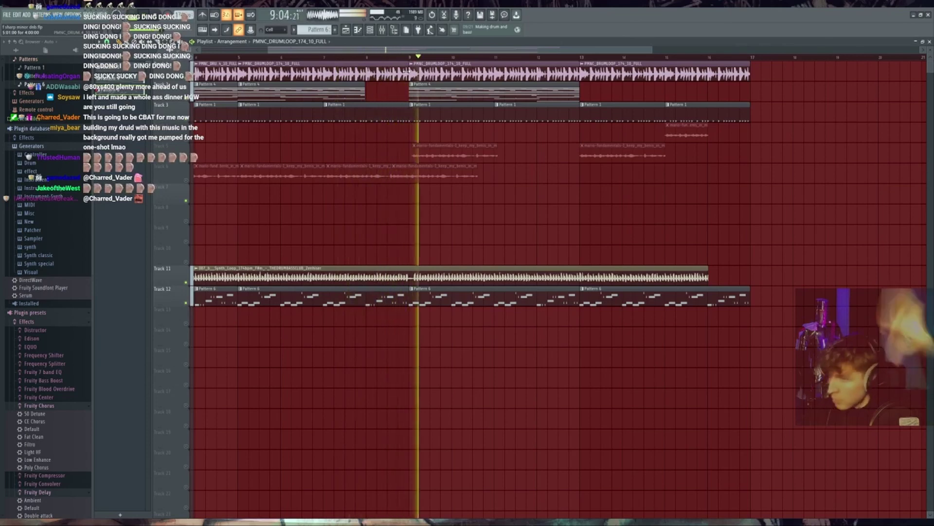
scroll(425, 110, "up", 5)
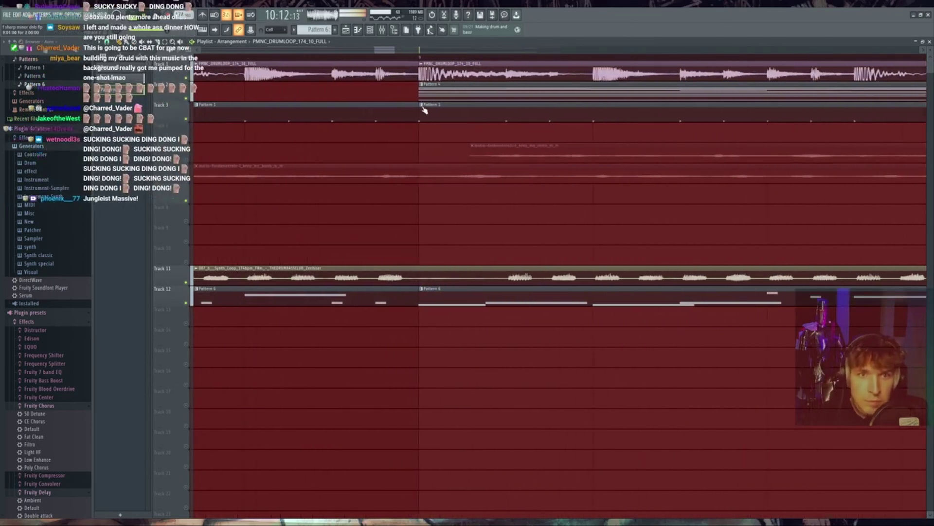
scroll(426, 108, "down", 6)
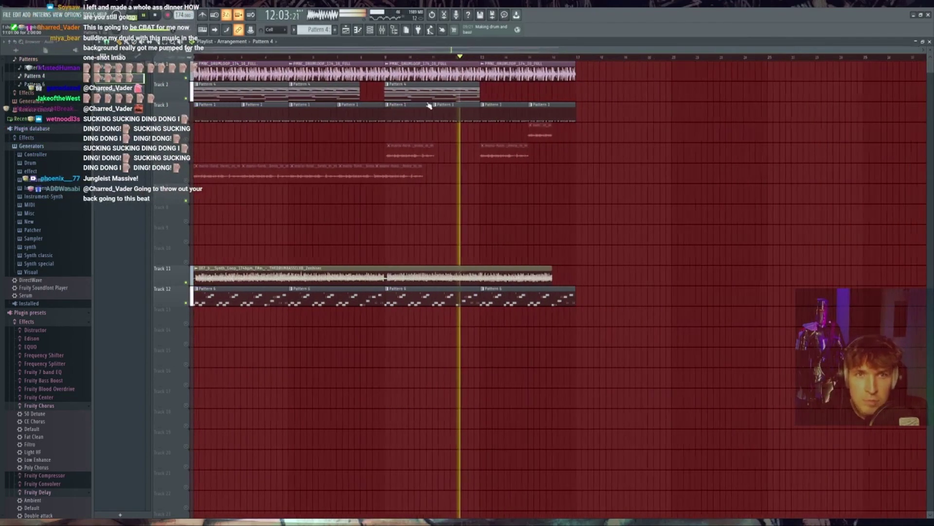
scroll(429, 105, "down", 1)
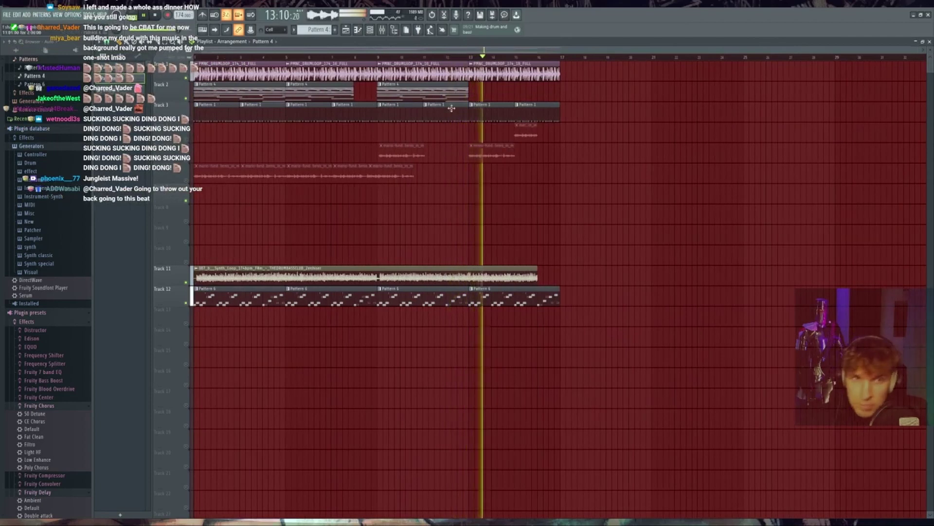
left_click(473, 91)
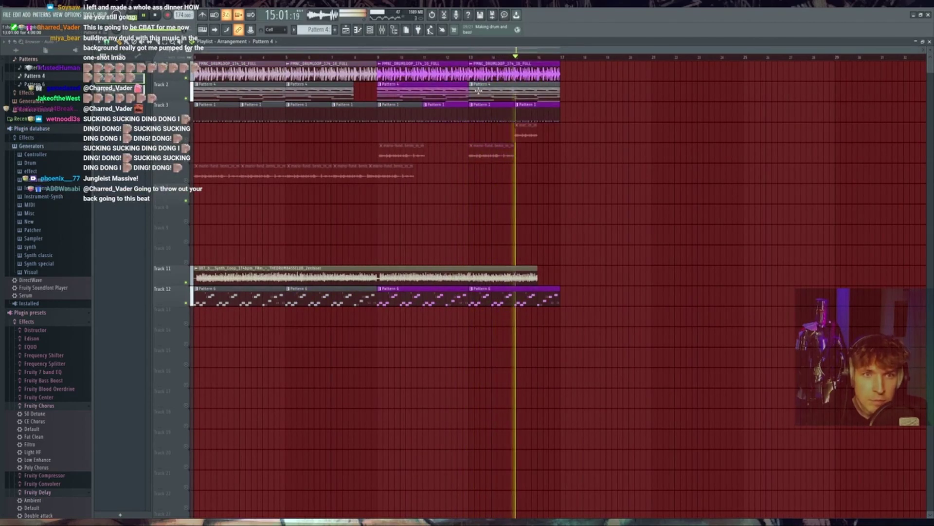
Place the BOS_DLL_174_Arp_Loop_Falling_Dry_F#m clip on Track 15 at bars 1 and 9, with the track enabled.
key("ctrl+d")
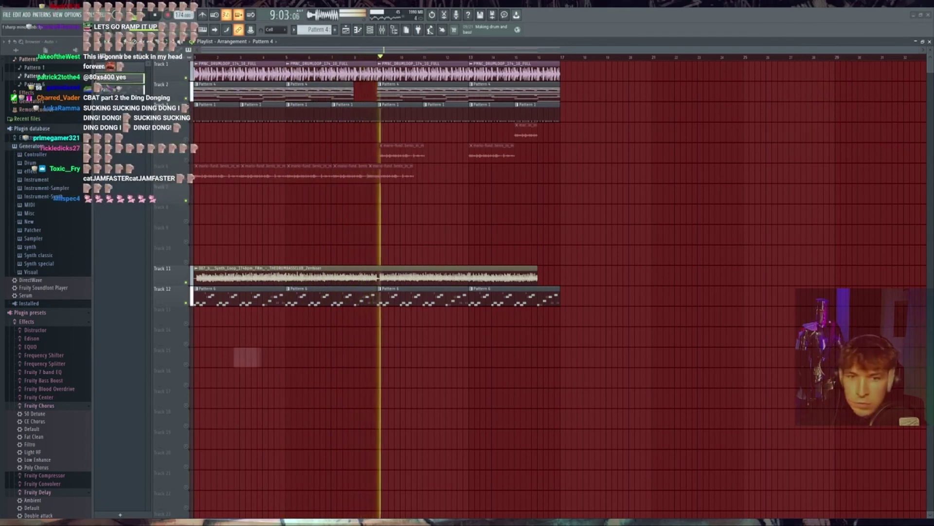
left_click_drag(247, 357, 238, 357)
left_click(187, 364)
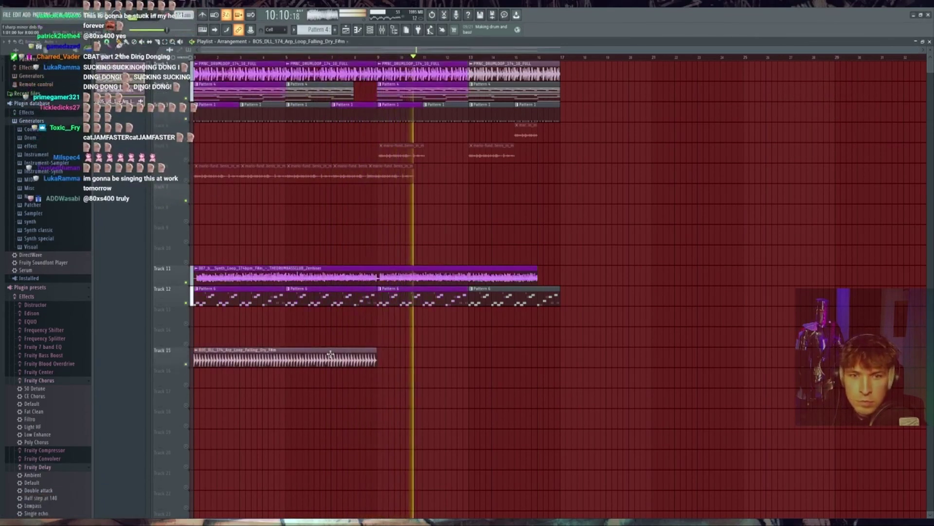
left_click_drag(387, 359, 382, 359)
Route the arp loop to mixer insert 21 and load ValhallaSupermassive, Fruity Delay 3 and Gross Beat on it.
double_click(402, 360)
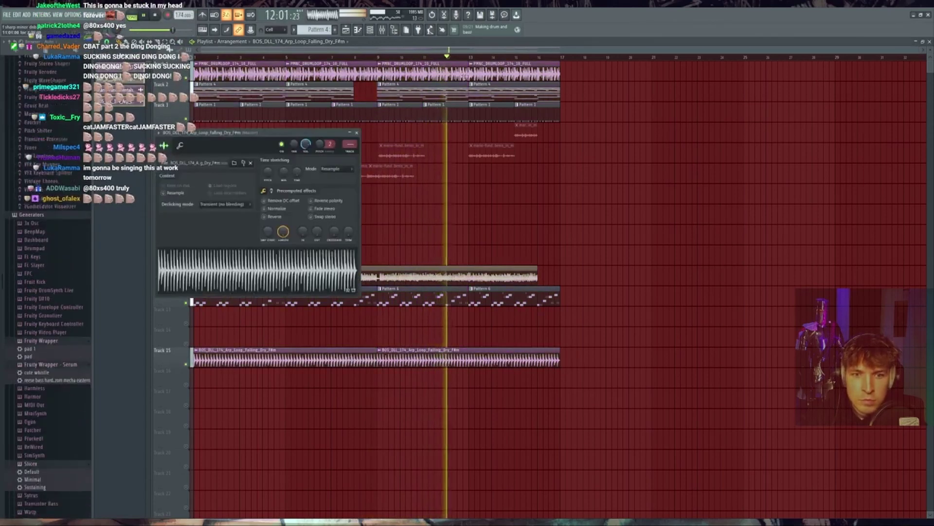
key("F9")
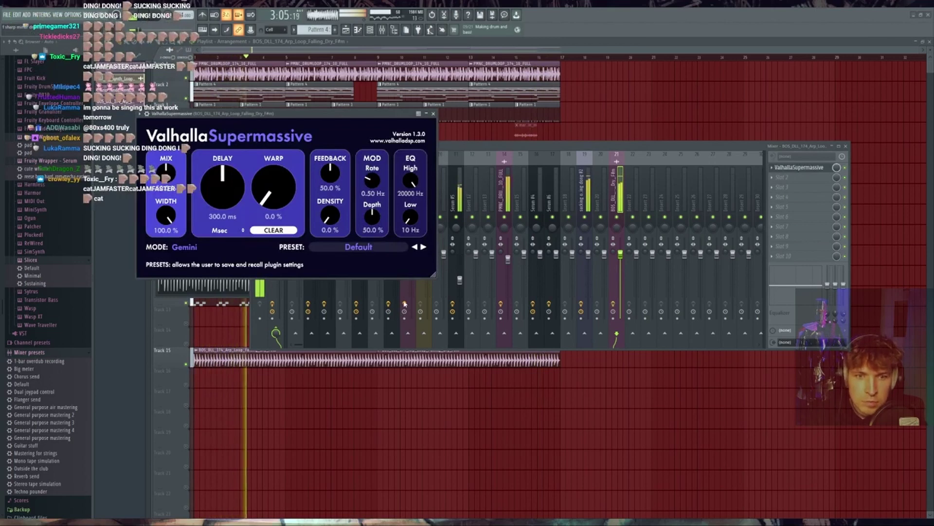
left_click(424, 246)
left_click_drag(621, 254, 622, 253)
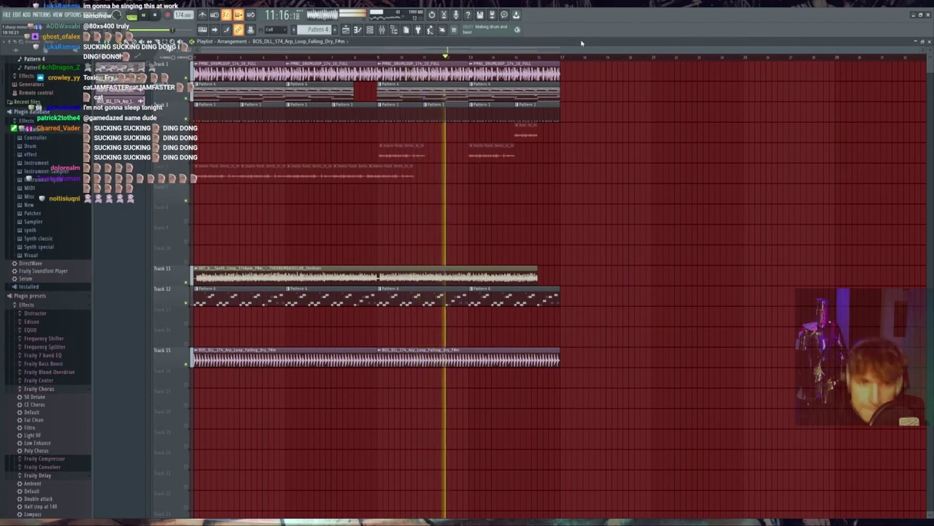
key("F6")
key("F9")
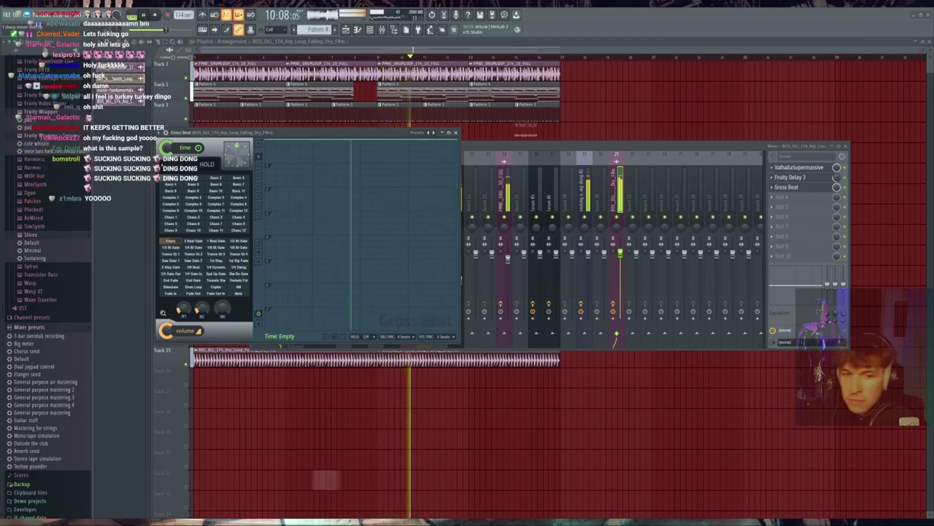
Place the "feel_the_burning" vocal phrase on Track 18 at bar 1 and link its channel to mixer insert 23.
left_click_drag(327, 480, 232, 415)
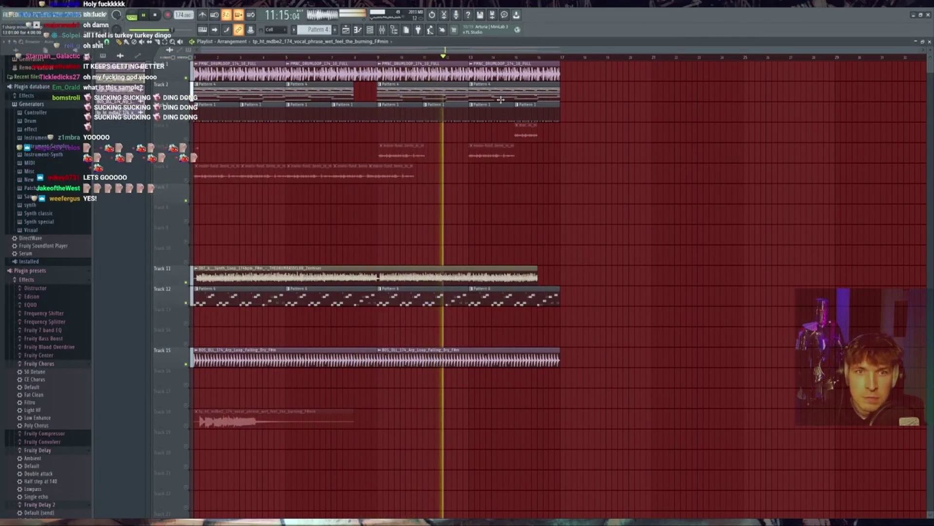
double_click(233, 414)
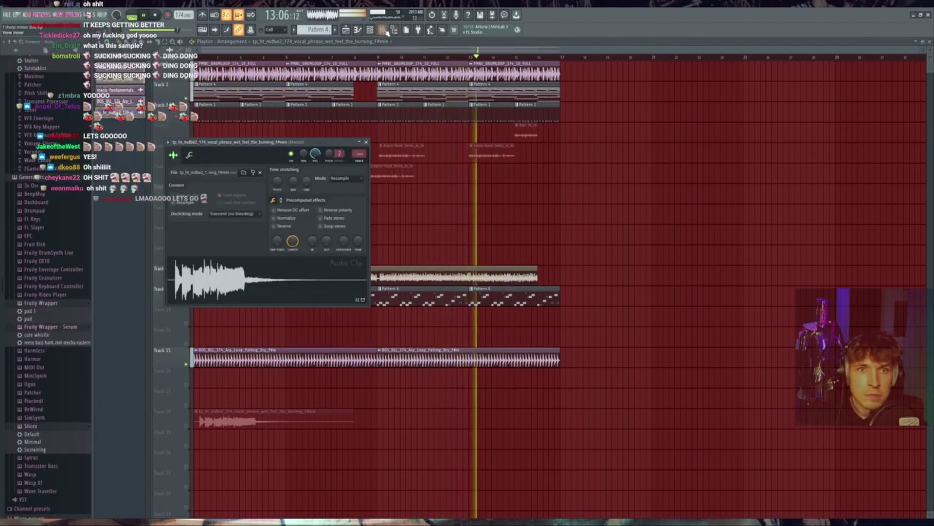
key("F9")
left_click(652, 198)
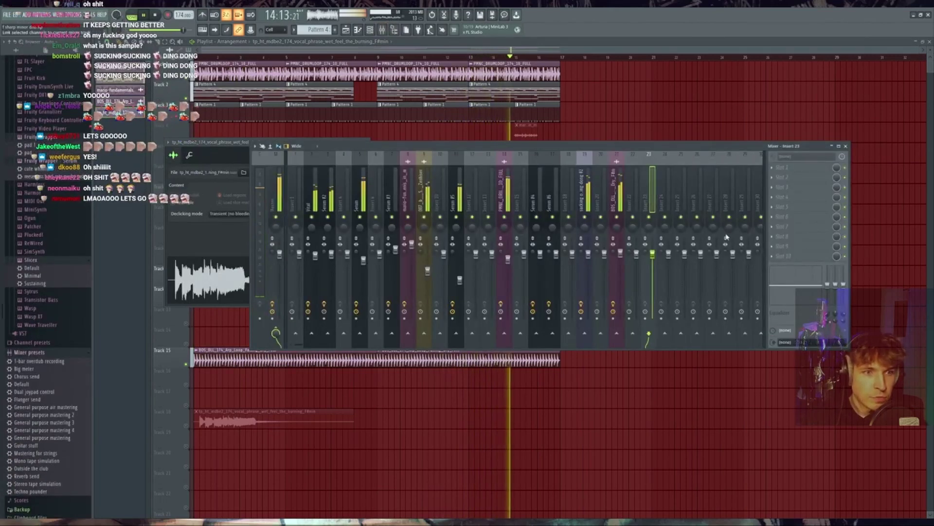
key("ctrl+l")
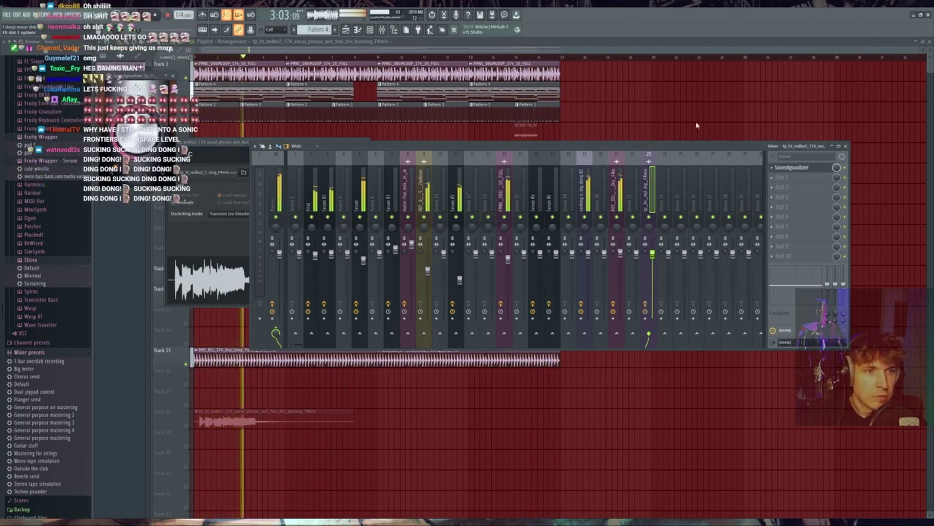
Add Soundgoodizer at a reduced amount and ValhallaVintageVerb to the "feel_the_burning" vocal's mixer insert.
left_click_drag(132, 145, 124, 227)
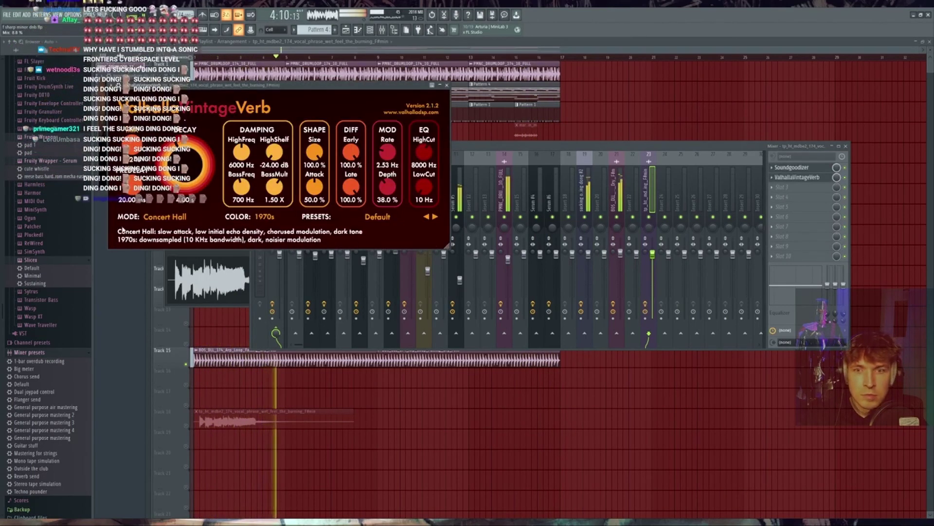
key("F9")
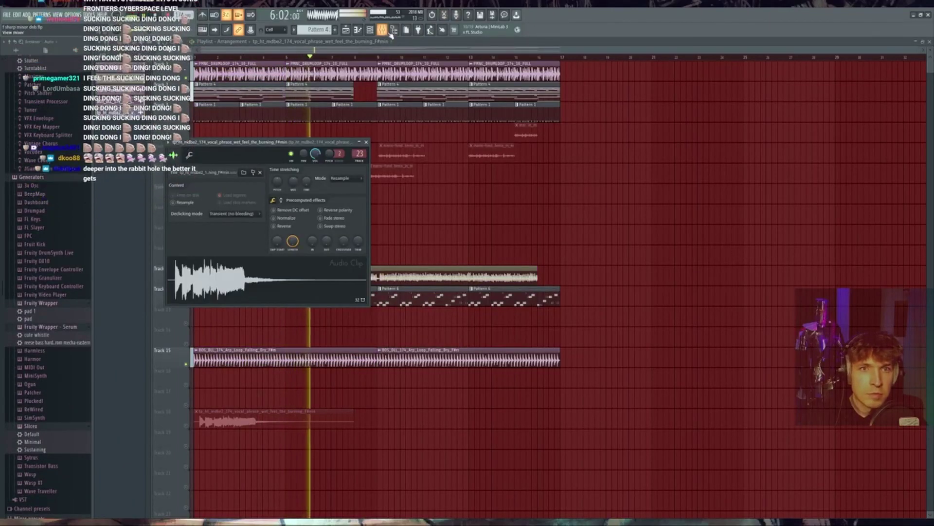
left_click(390, 34)
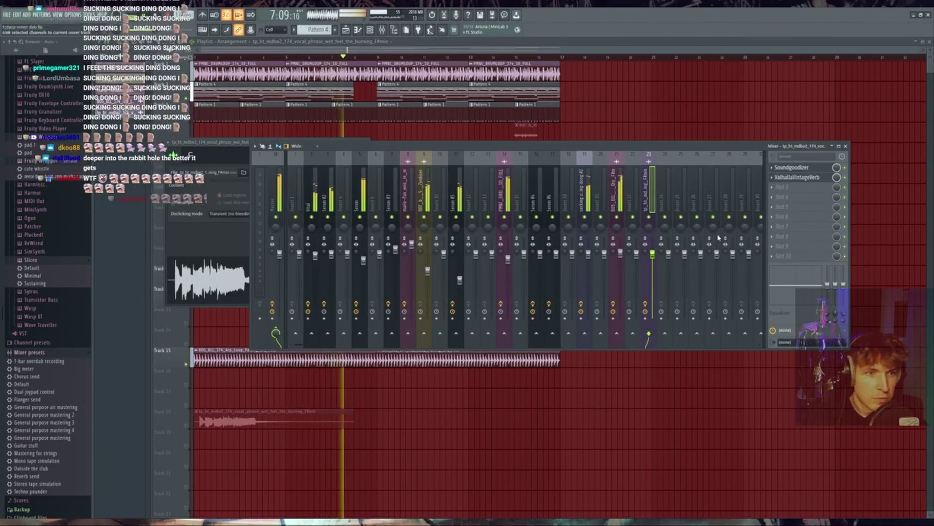
Add a second "feel_the_burning" vocal clip at bar 9 on Track 18 and enable the track.
left_click(378, 413)
left_click(380, 416)
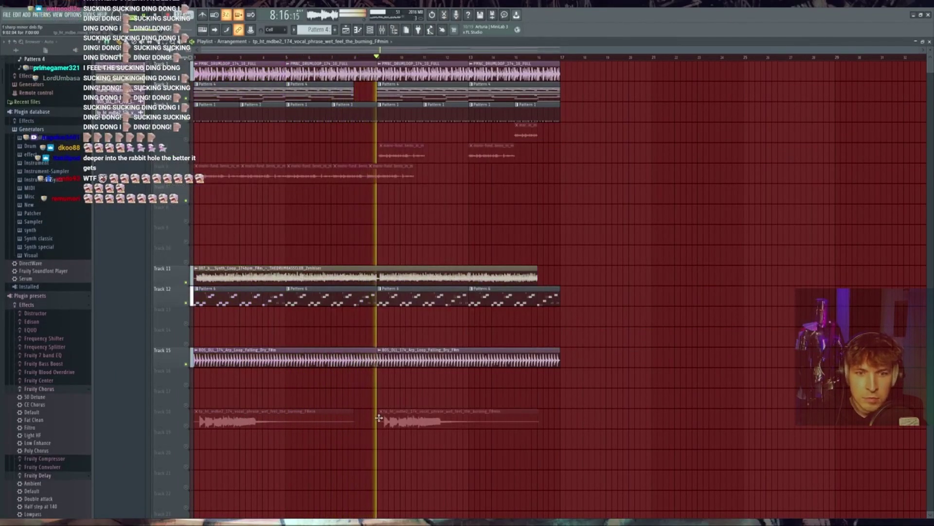
scroll(390, 432, "up", 5)
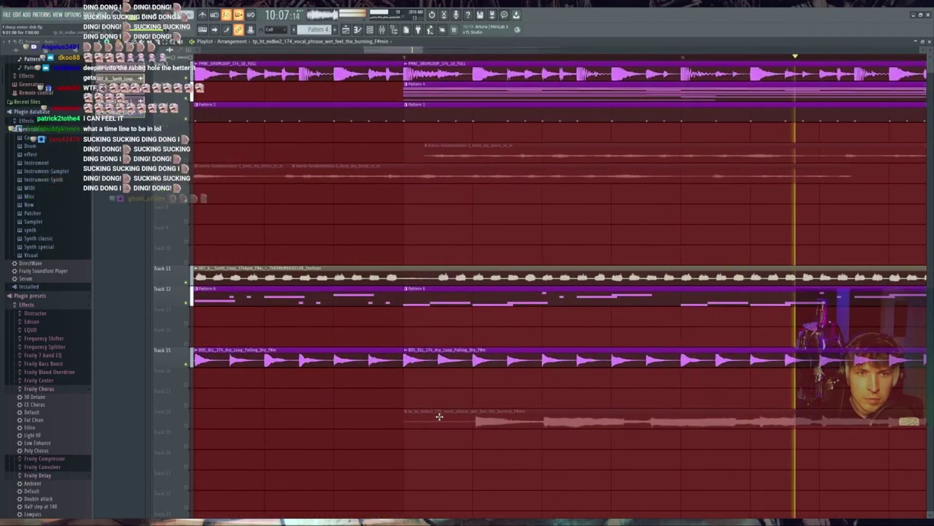
scroll(432, 127, "up", 8)
left_click(455, 92)
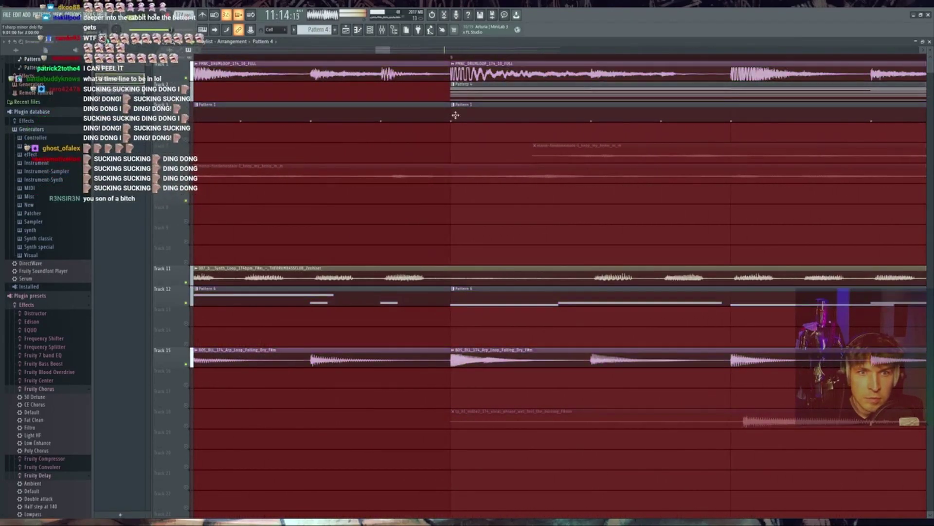
scroll(448, 166, "down", 7)
scroll(438, 200, "down", 4)
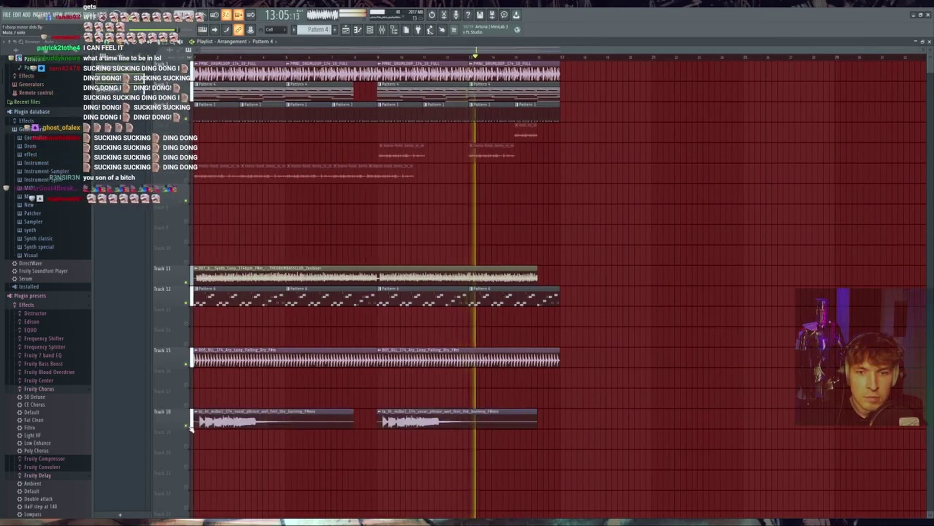
Lower the volume of the vocal's mixer insert 23 and add ValhallaSupermassive in its third effect slot.
key("F9")
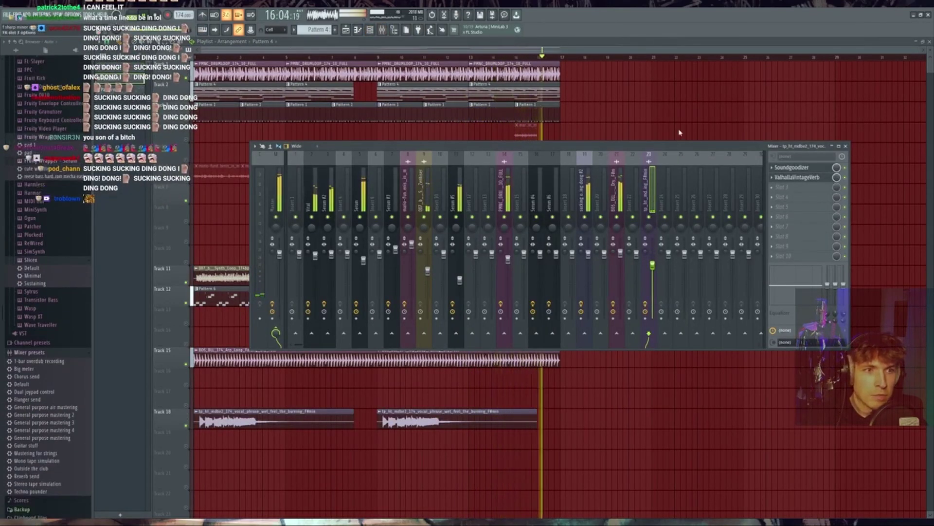
left_click(784, 187)
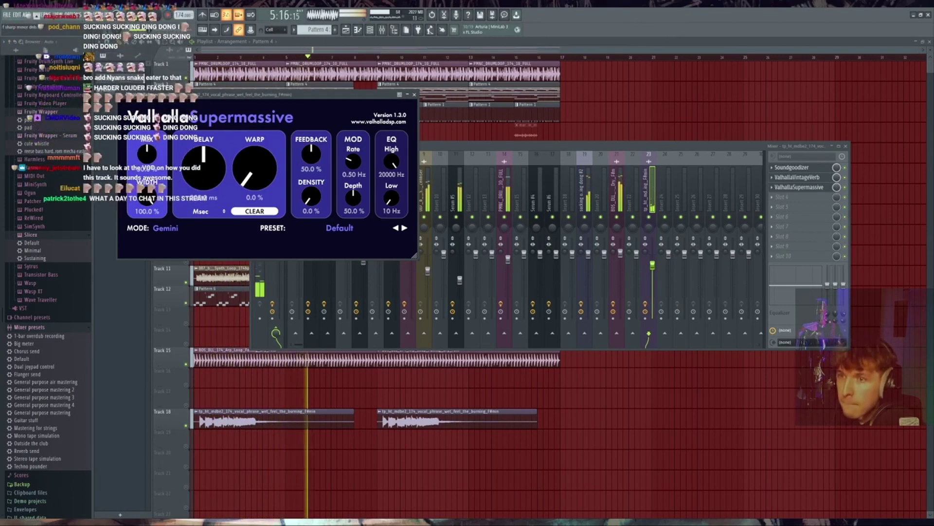
scroll(49, 292, "up", 15)
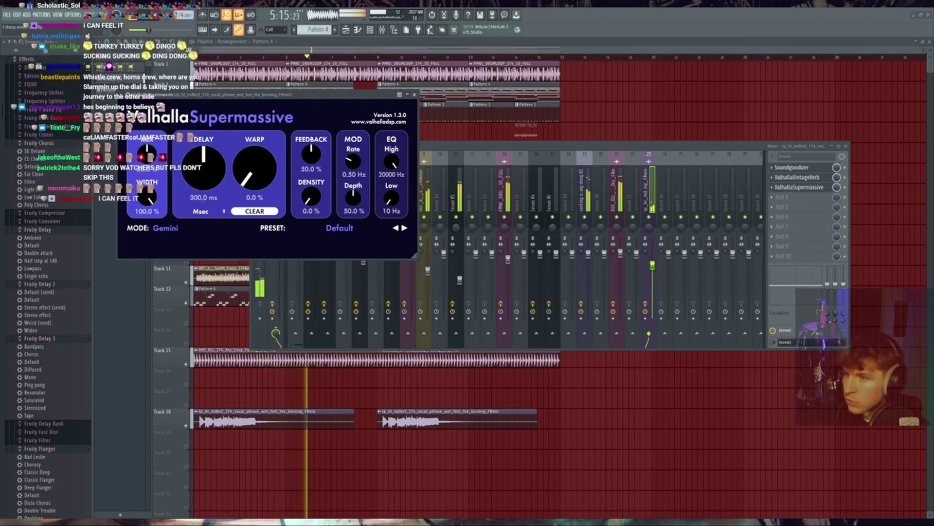
Place the "is_it_us" vocal phrase on Track 20 at bars 5 and 13.
scroll(554, 433, "down", 1)
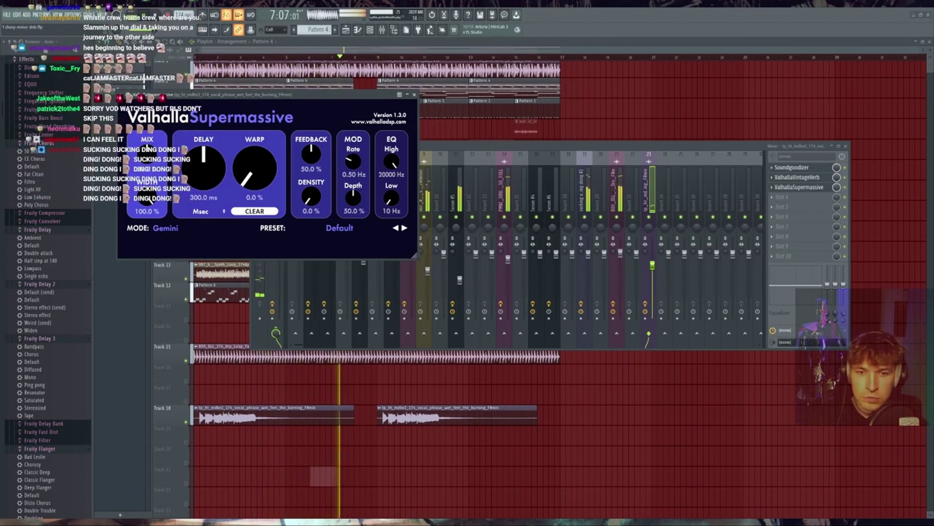
left_click_drag(322, 476, 321, 455)
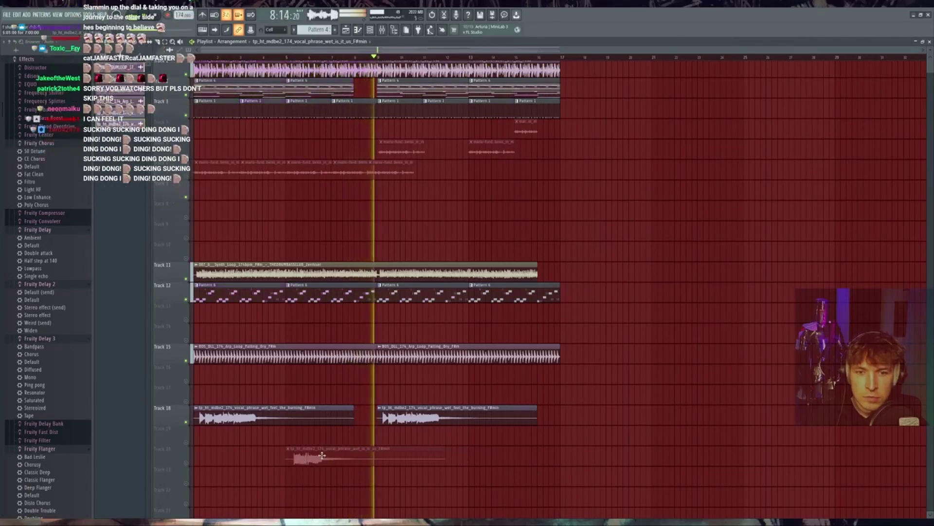
left_click(470, 463)
scroll(479, 465, "up", 3)
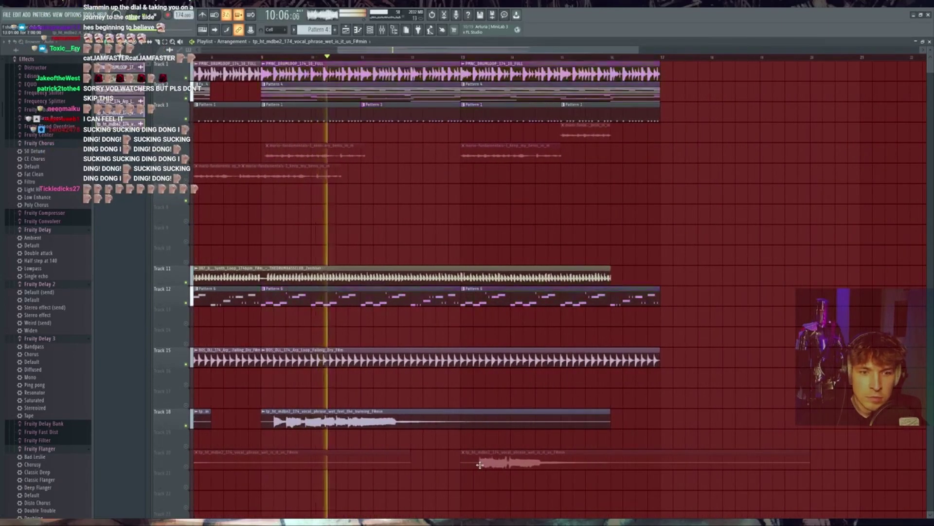
scroll(480, 465, "down", 4)
Route the "is_it_us" vocal to the first vocal's mixer insert 23 and enable Track 20.
double_click(356, 453)
key("F9")
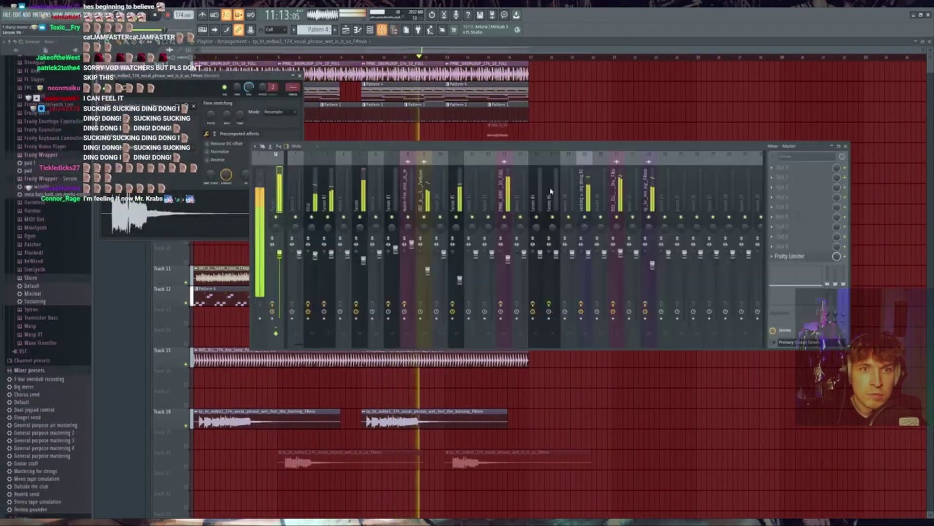
left_click(647, 199)
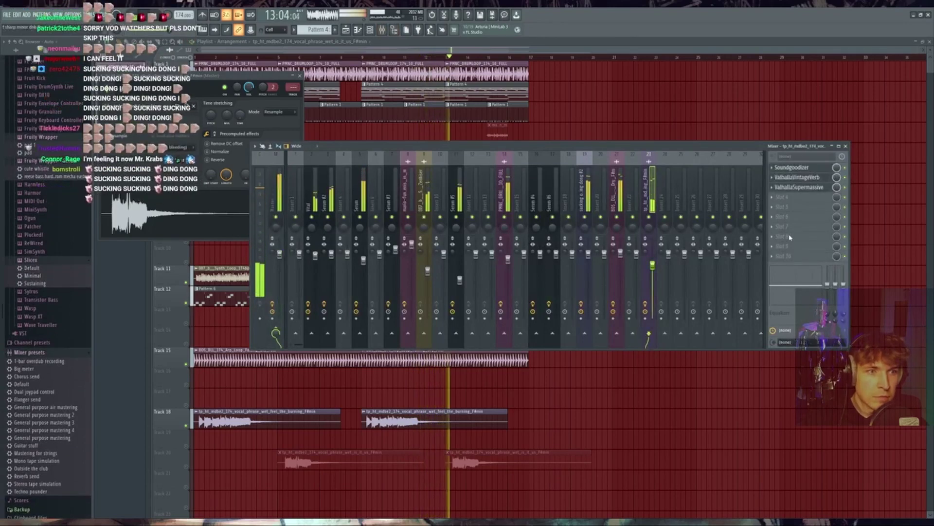
left_click(186, 465)
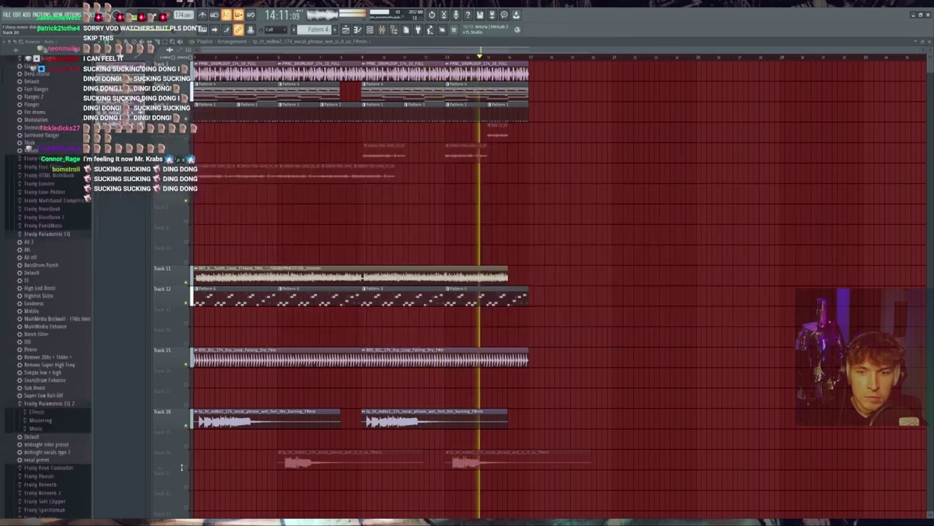
Mute the drum loop on Track 1 and trim the second vocal clip on Track 20 to end at bar 17.
left_click(185, 78)
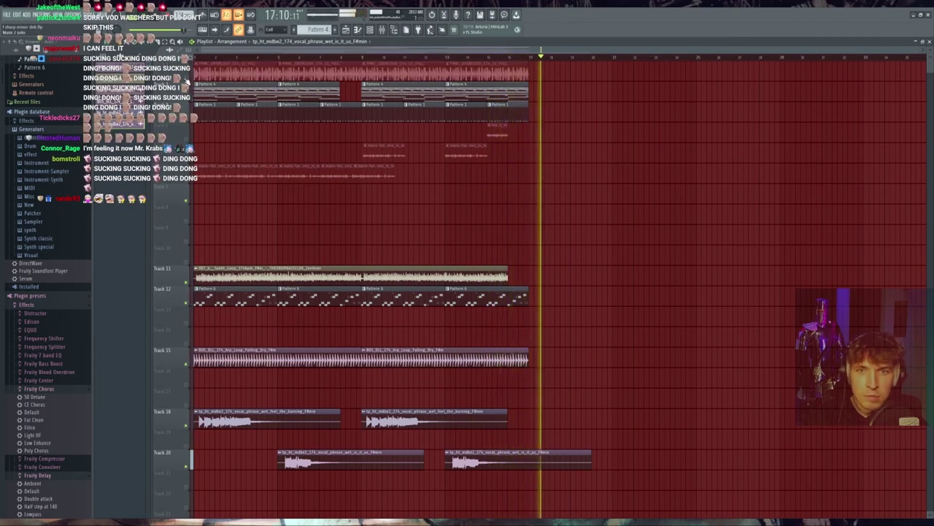
left_click_drag(590, 453, 563, 454)
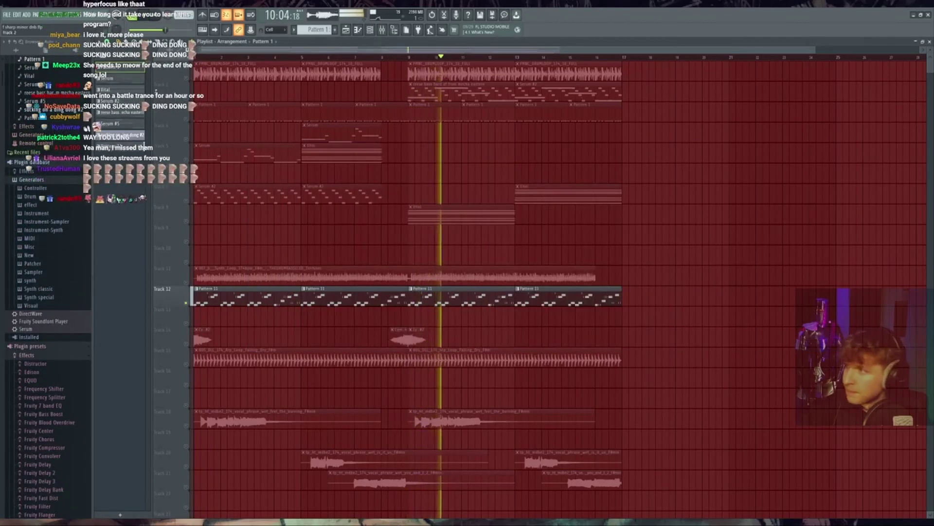
Enable Track 3 alongside the Track 12 melody and check Pattern 1's drum steps in the channel rack.
left_click(187, 119)
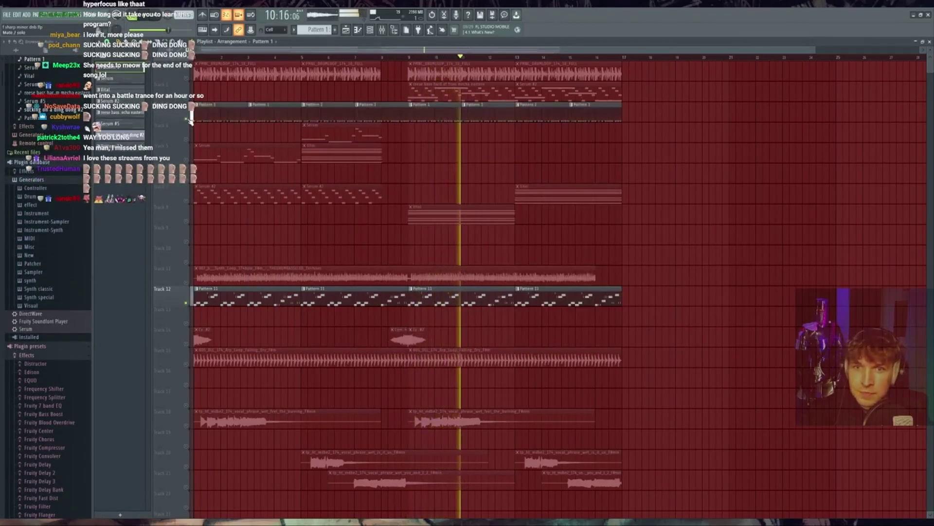
left_click(382, 30)
key("F9")
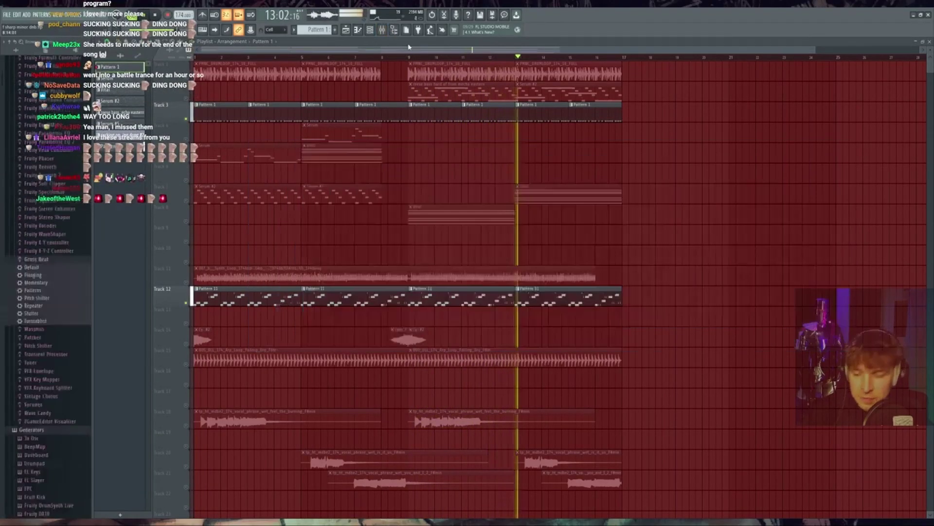
key("F6")
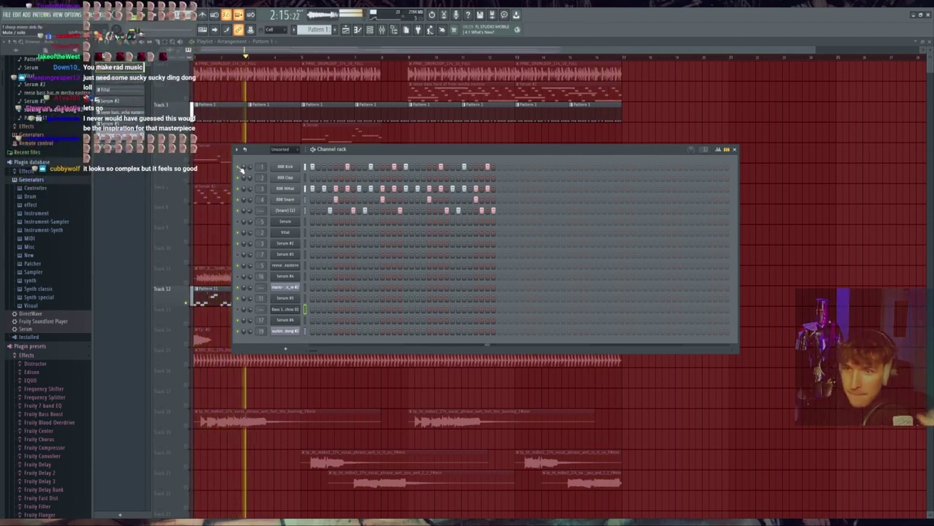
key("F6")
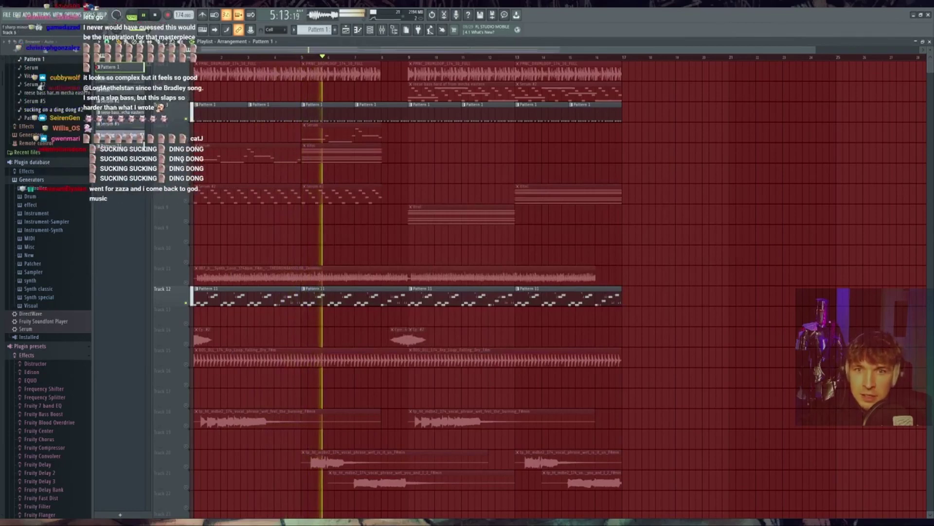
Enable Track 5 with its Serum and Vital clips, and check the Serum pattern's notes in the channel rack.
left_click(349, 136)
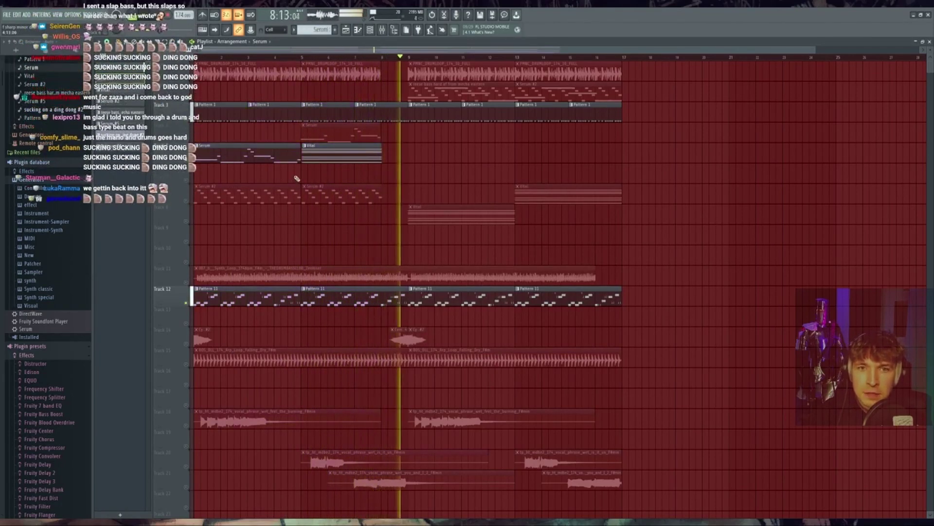
scroll(300, 173, "up", 5)
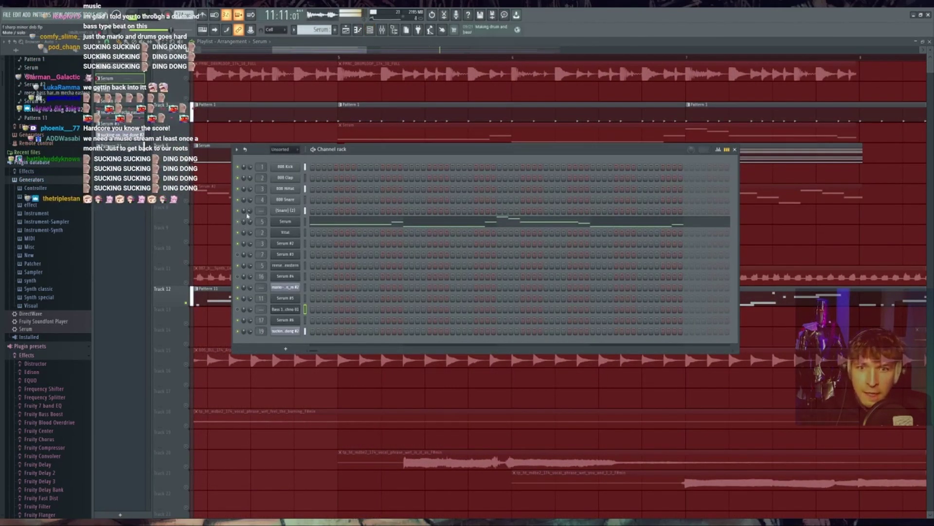
key("F6")
scroll(361, 141, "down", 5)
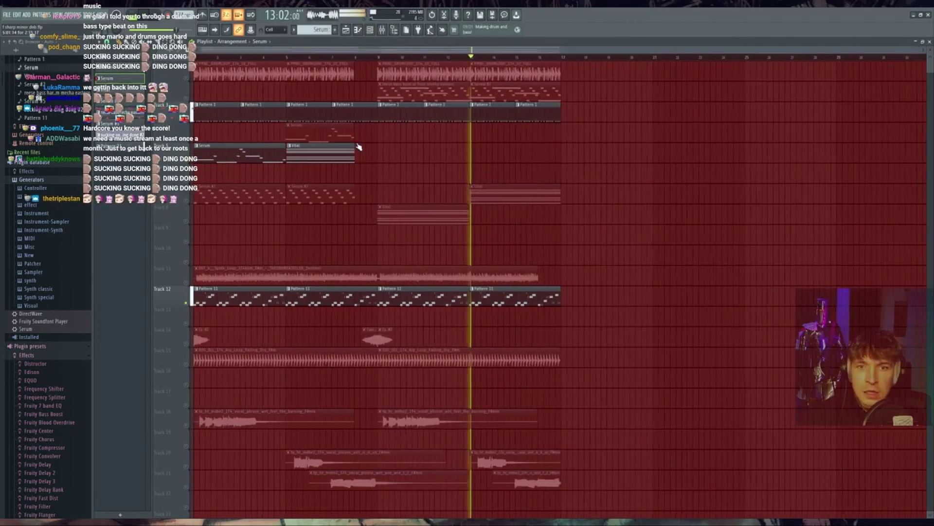
Move the Serum clip from Track 4 to bar 9 on Track 5 and fill through to bar 17 with Serum clips.
left_click_drag(319, 138, 413, 151)
scroll(411, 152, "up", 3)
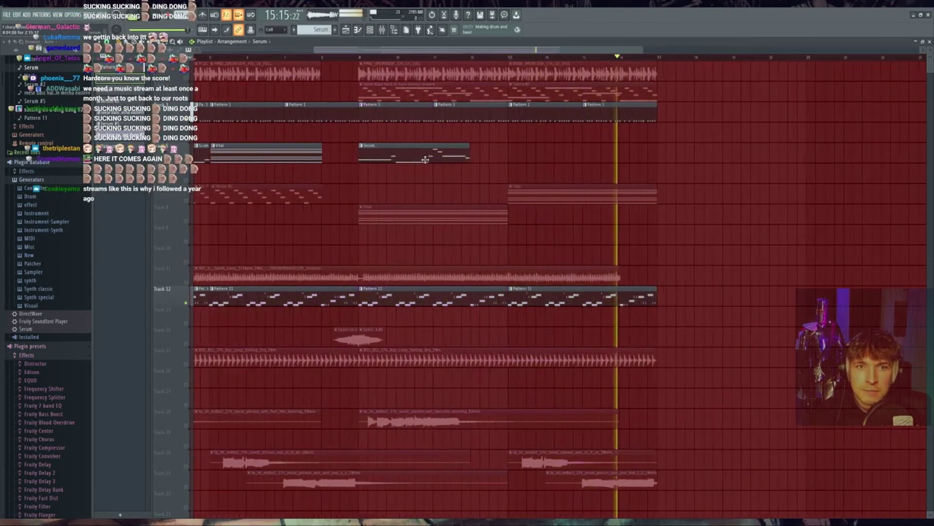
left_click_drag(493, 149, 558, 150)
key("space")
scroll(557, 150, "down", 3)
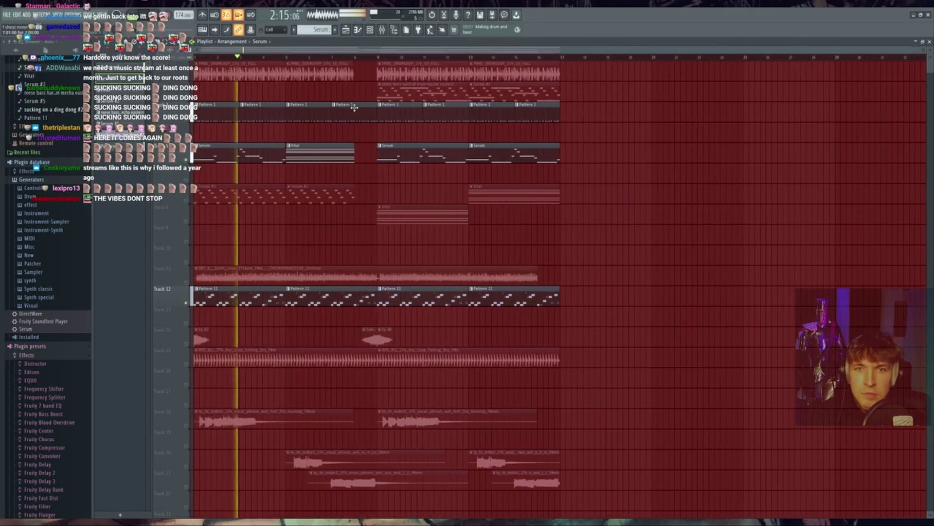
Move the Vital clips from Track 8 and Track 5 onto Track 7, at bars 9 and 5.
left_click(186, 221)
left_click_drag(397, 217, 396, 194)
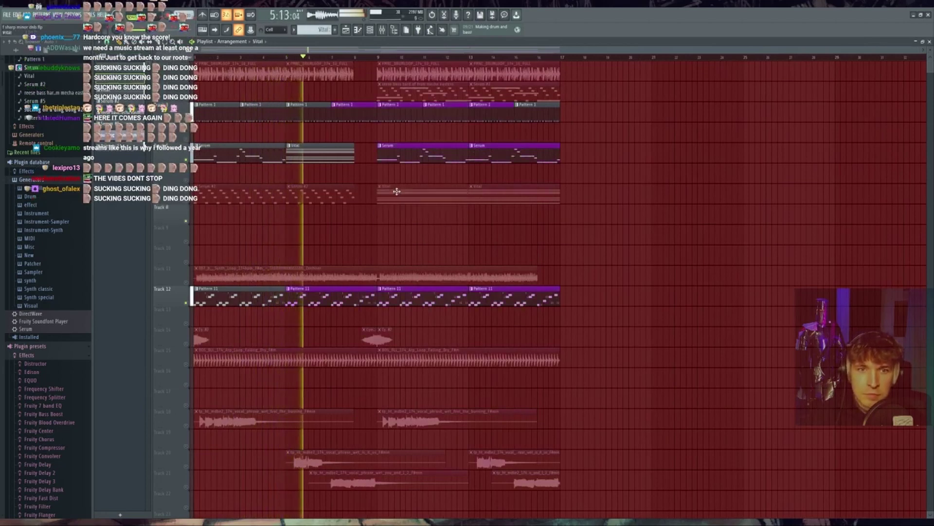
left_click_drag(309, 153, 310, 198)
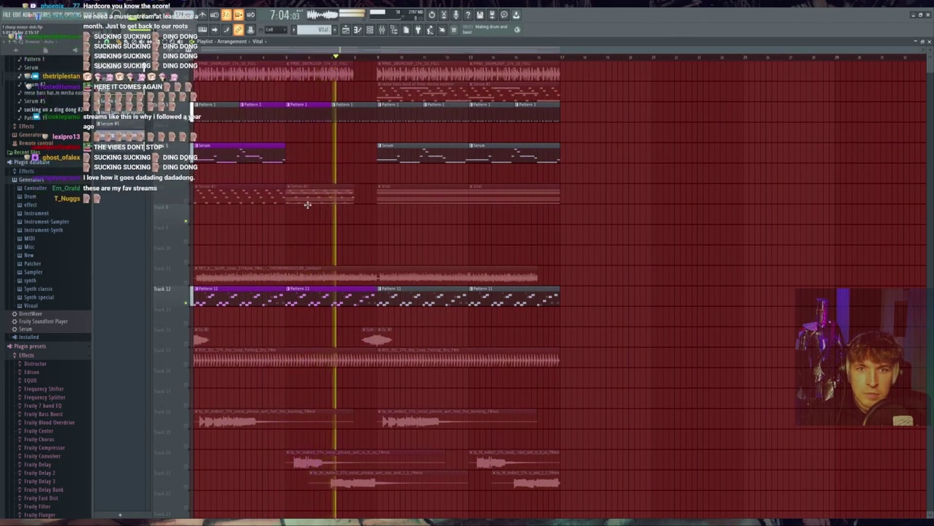
Enable the synth loop on Track 11 and the vocal phrases on Tracks 18, 20 and 21.
left_click(187, 282)
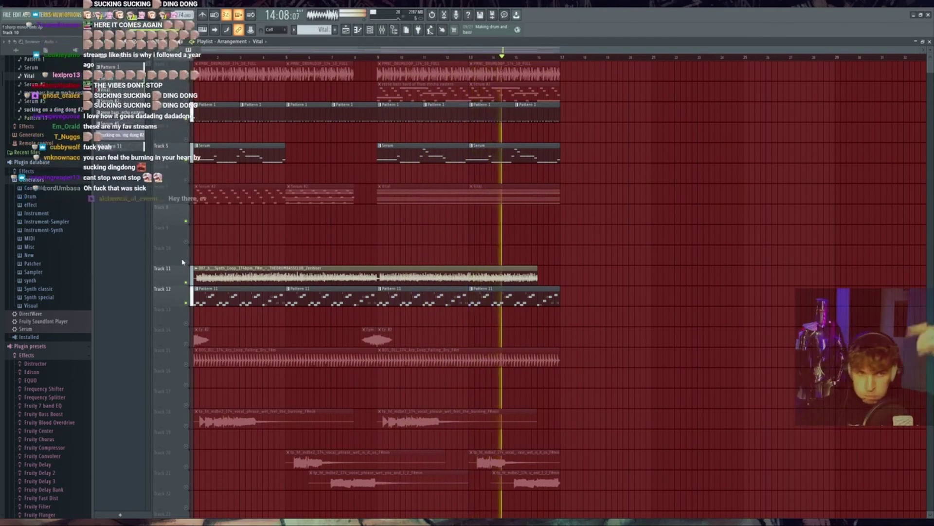
left_click(186, 425)
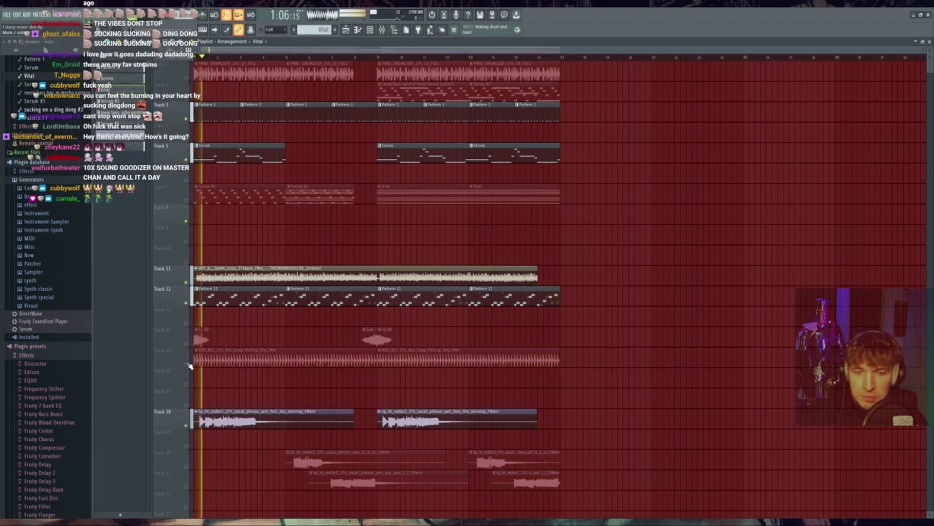
left_click(186, 466)
left_click(186, 487)
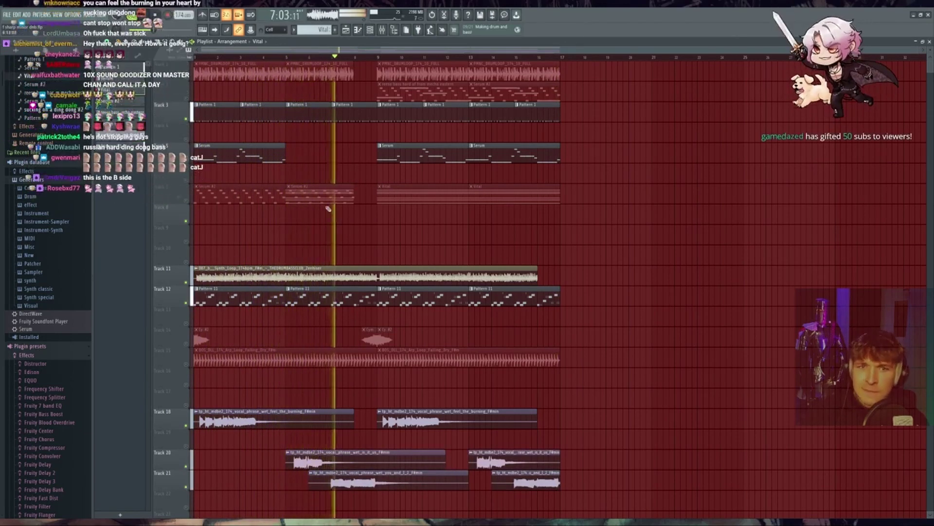
Move the second Serum #2 clip from Track 7 to bar 9 on Track 4 and check its notes in the channel rack.
left_click_drag(327, 195, 417, 125)
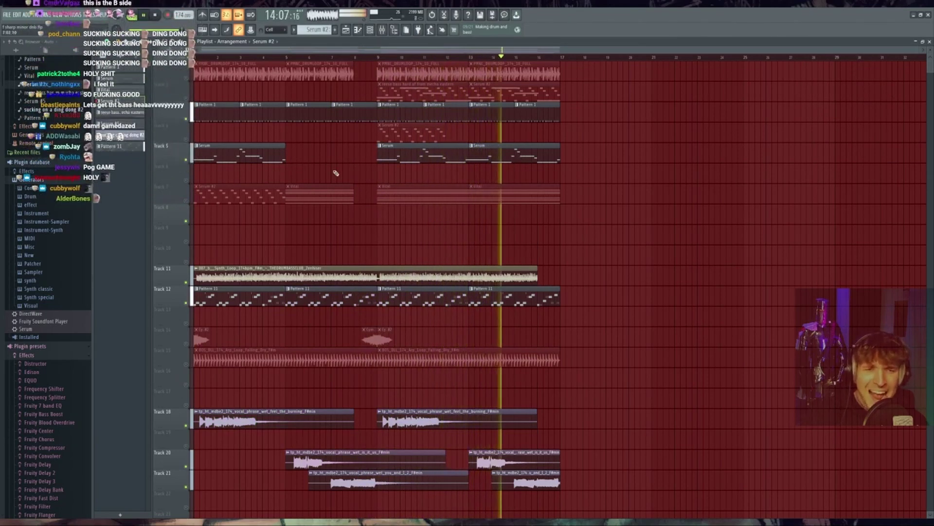
key("F6")
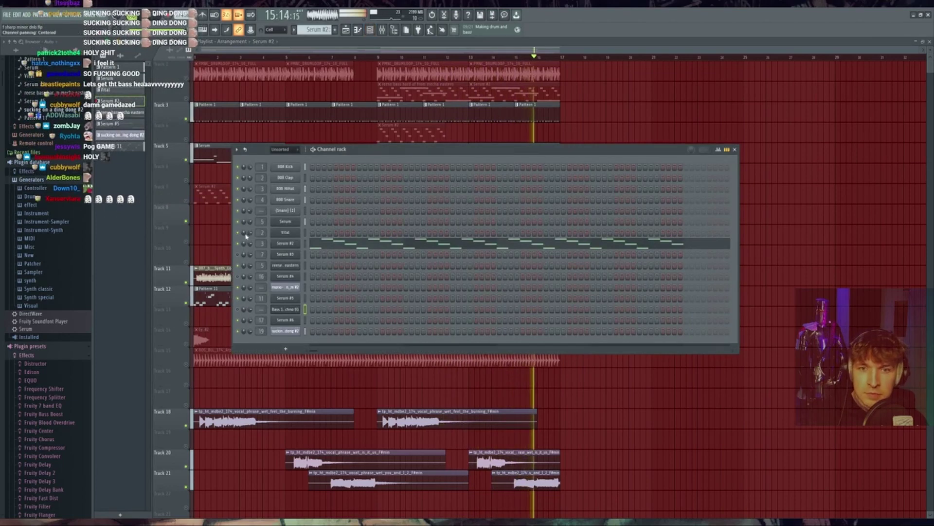
left_click(452, 30)
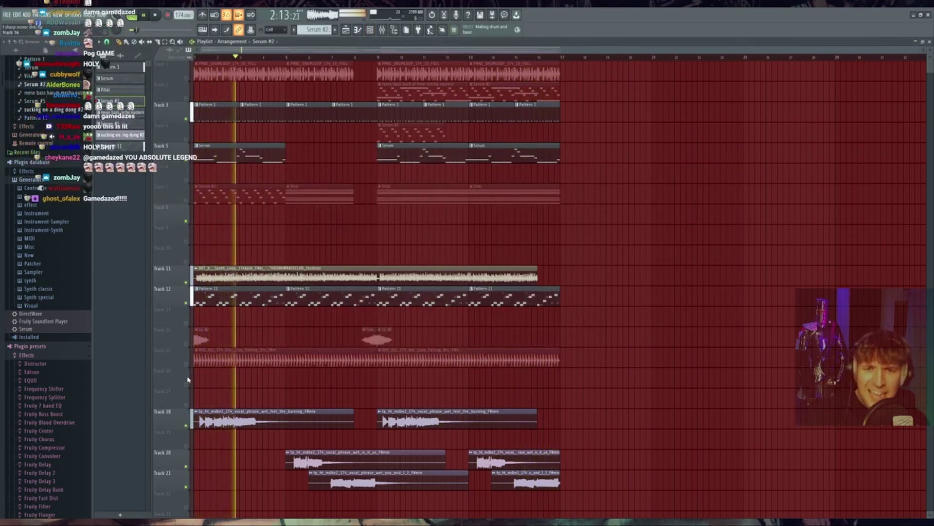
Enable Tracks 15, 14, 7, 1, 2 and 4 to bring the arp loop, effects, Vital, drum loop and bass layers into playback.
left_click_drag(186, 364, 185, 343)
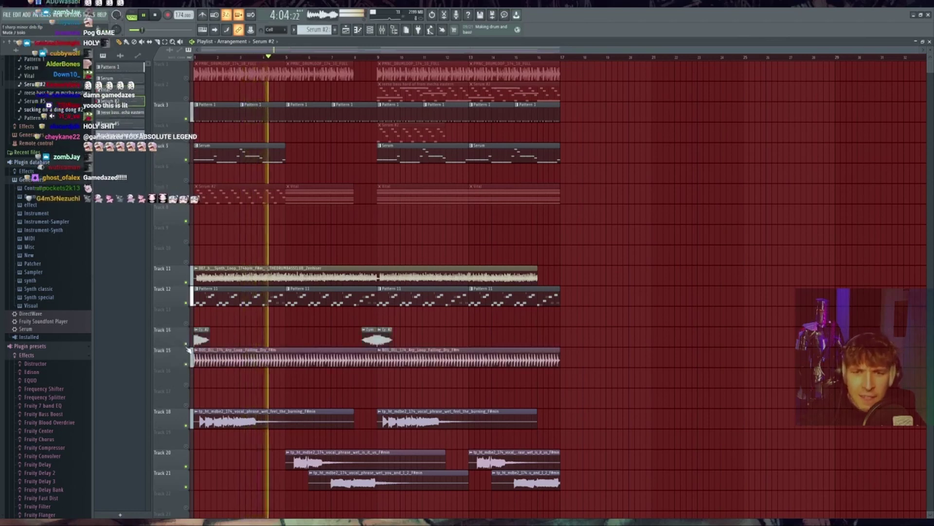
left_click(186, 200)
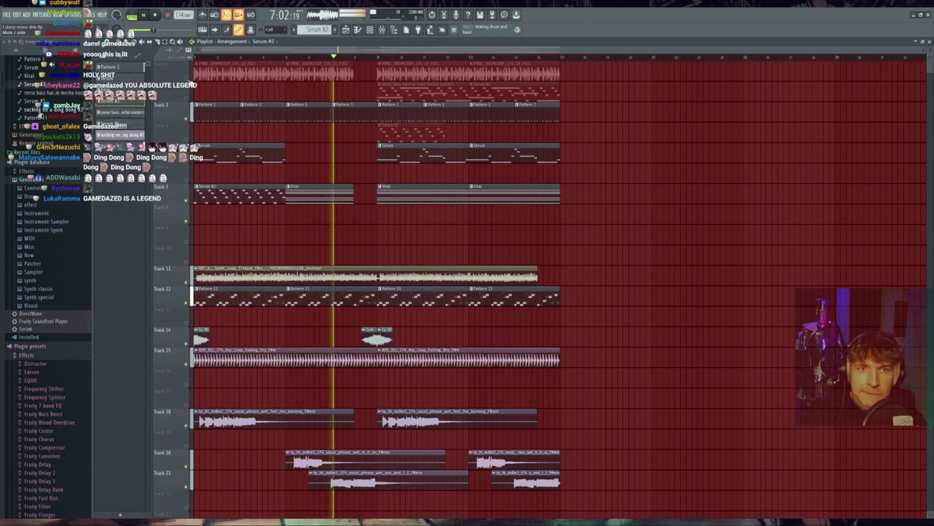
left_click(186, 77)
left_click(186, 98)
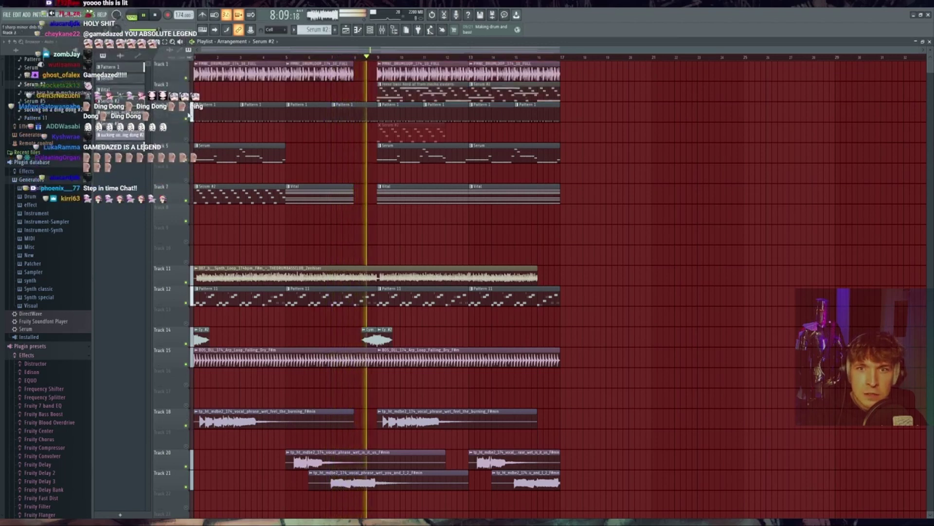
left_click(186, 138)
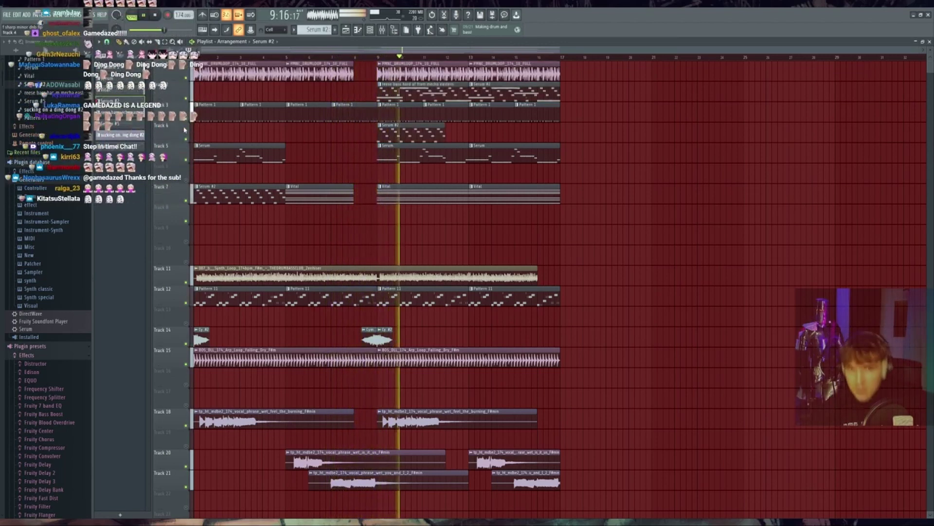